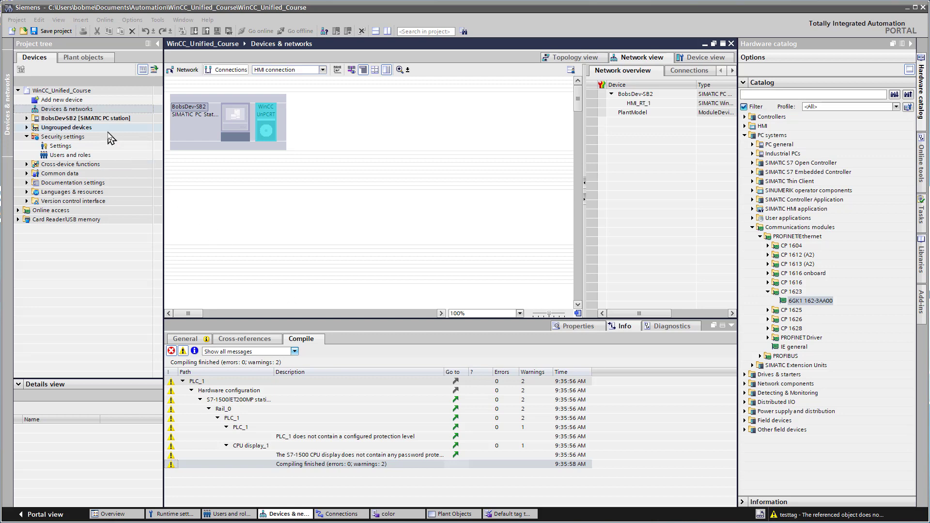
# Add a CPU 1511-1 PN controller, article 6ES7 511-1AK00-0AB0, as PLC_1 via Add new device
pyautogui.doubleClick(61, 100)
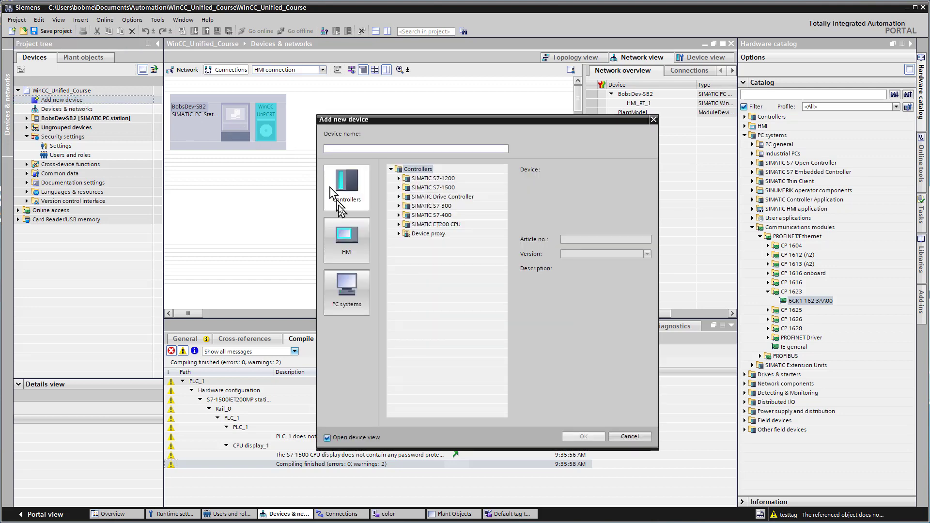
pyautogui.click(399, 188)
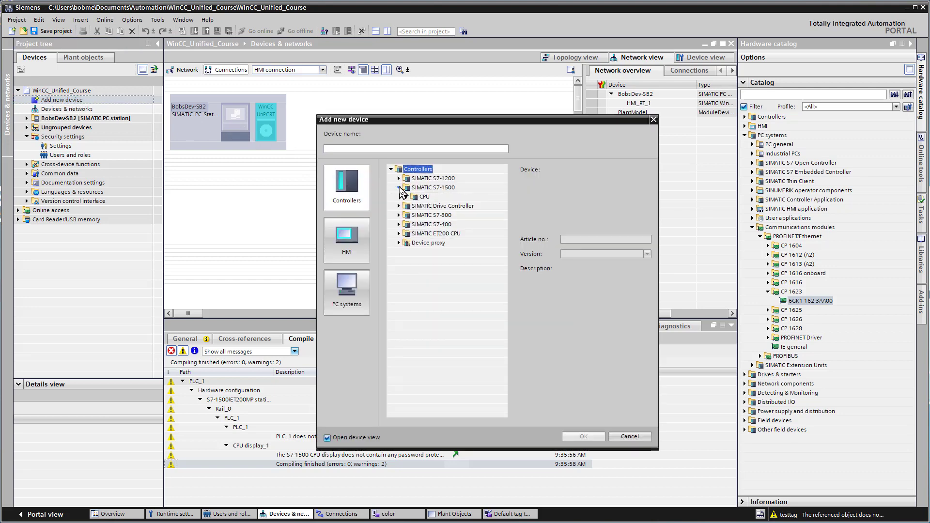
pyautogui.doubleClick(425, 197)
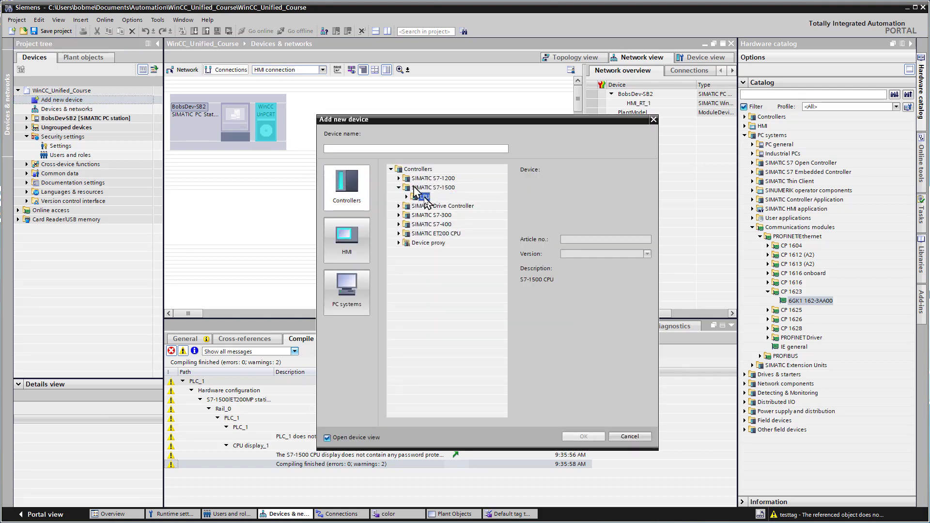
pyautogui.click(438, 178)
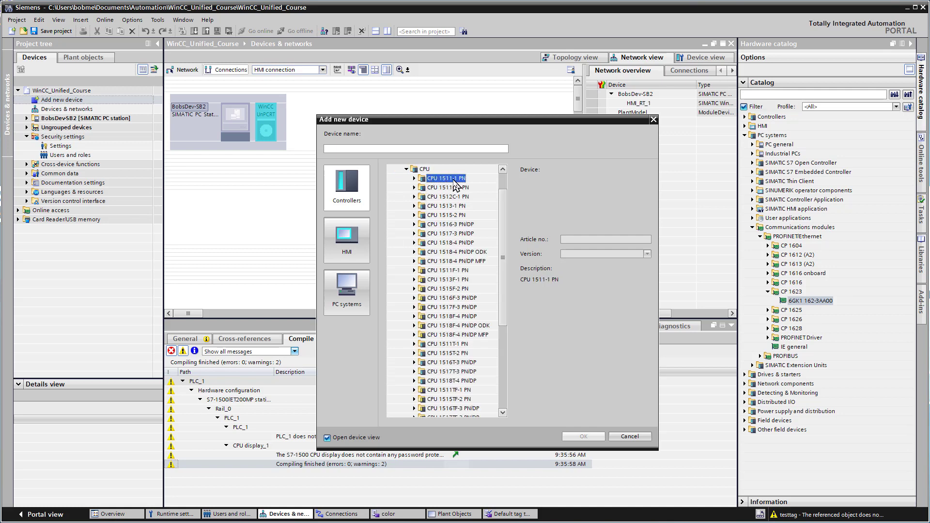
pyautogui.click(414, 179)
pyautogui.click(457, 189)
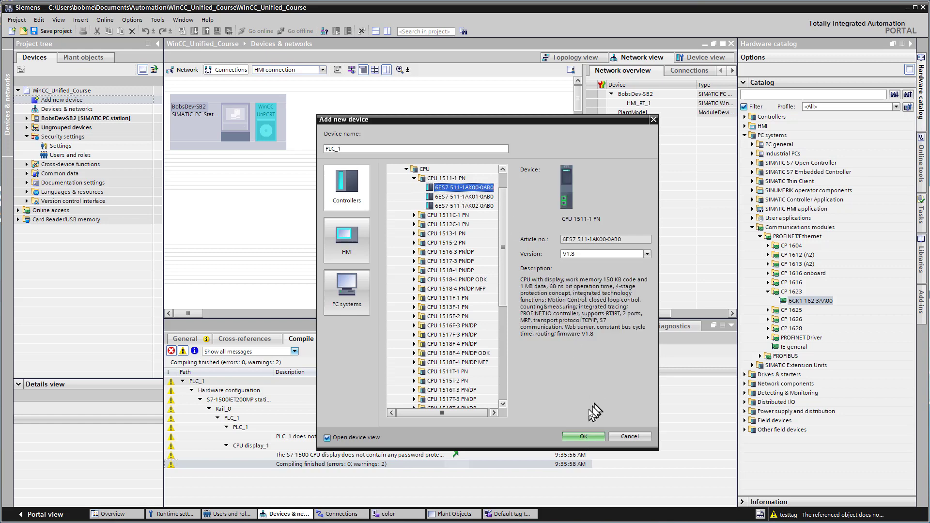
pyautogui.click(584, 436)
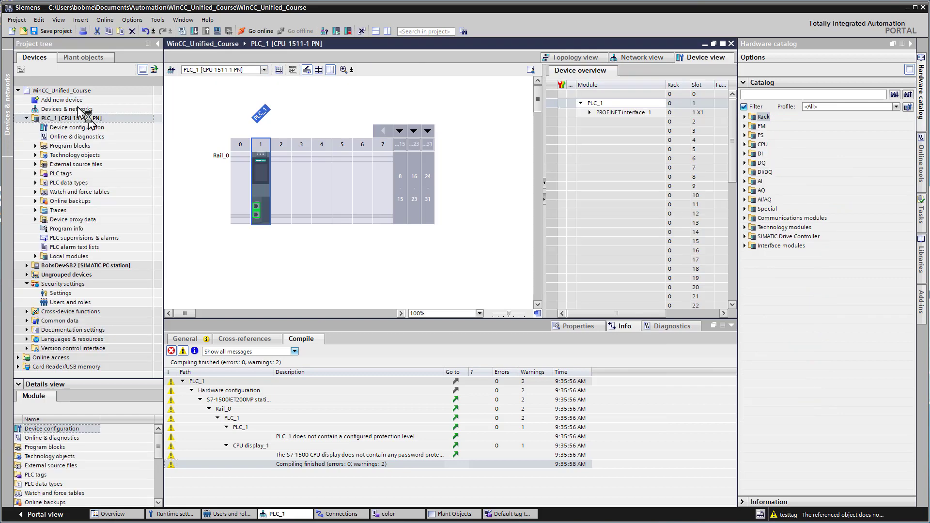
# Change PLC_1's PROFINET interface IP address to 192.168.0.3 and save the project
pyautogui.click(257, 213)
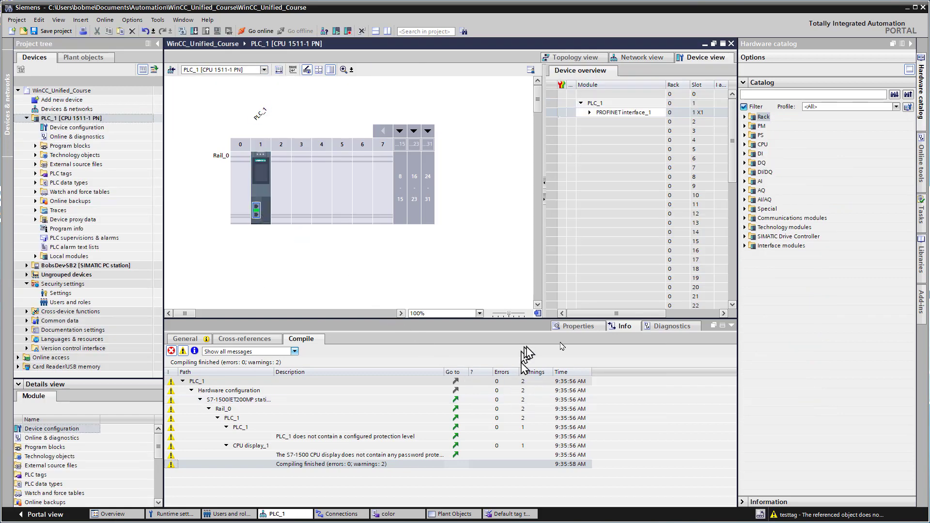
pyautogui.click(579, 326)
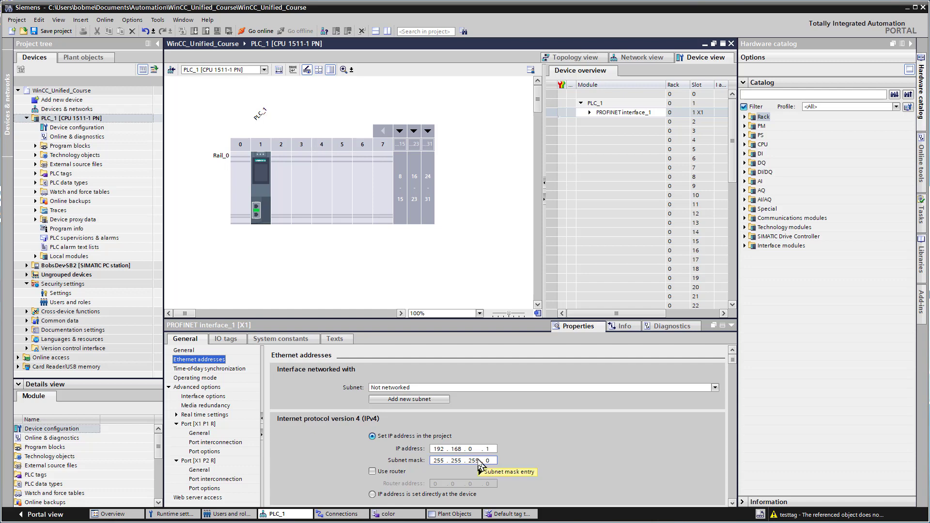
pyautogui.moveTo(482, 462)
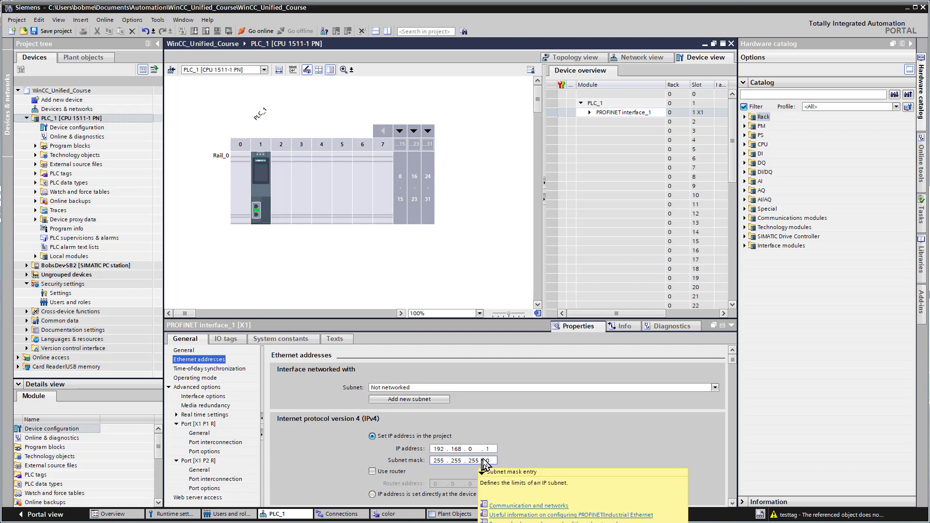
pyautogui.doubleClick(488, 448)
pyautogui.write('3')
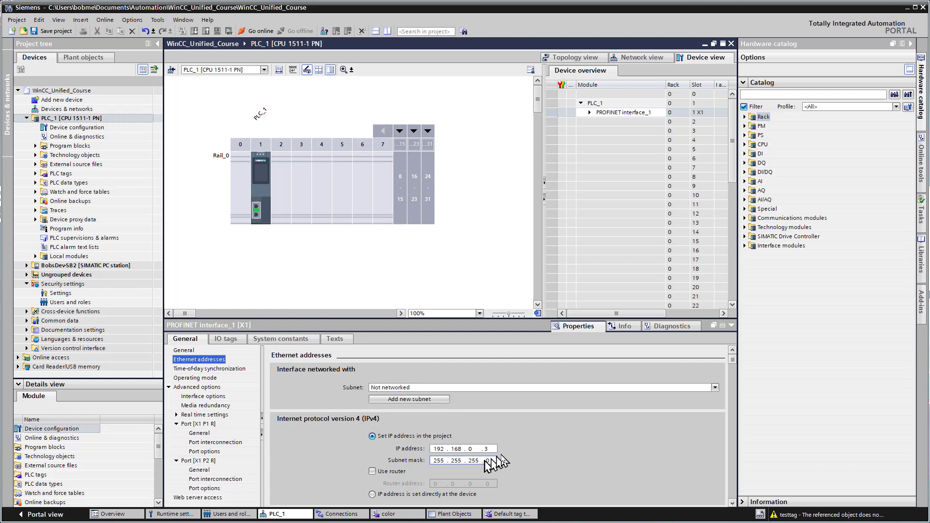
pyautogui.hotkey('ctrl', 's')
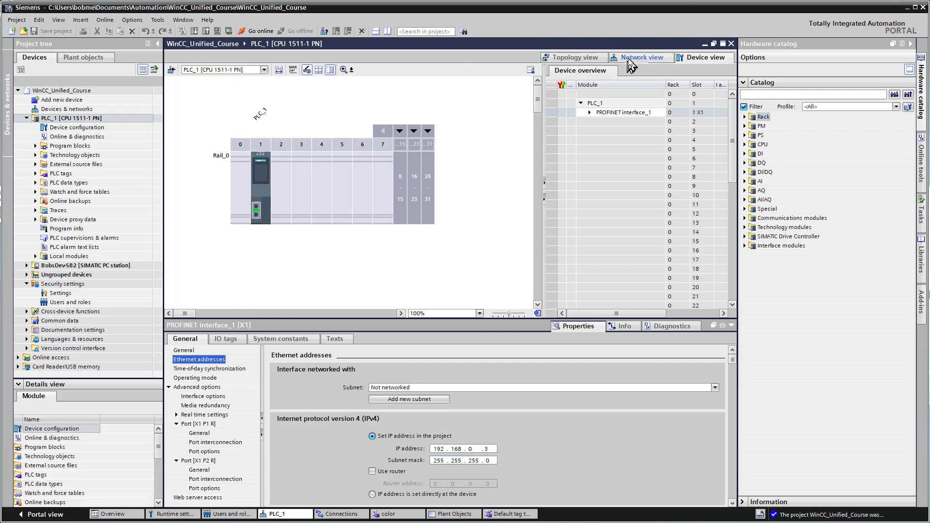
# In Network view, drag the CP 1623 module (6GK1 162-3AA00) onto the BobsDev-SB2 station
pyautogui.click(631, 59)
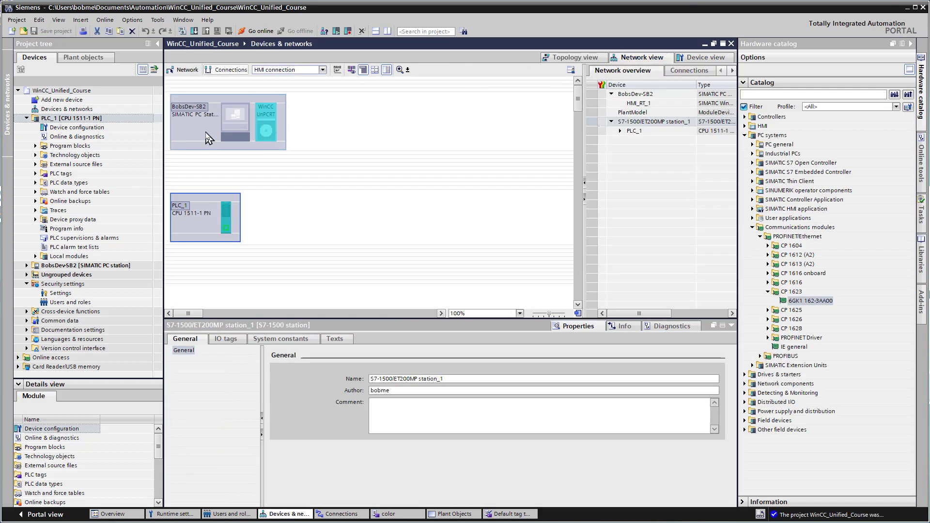
pyautogui.click(209, 137)
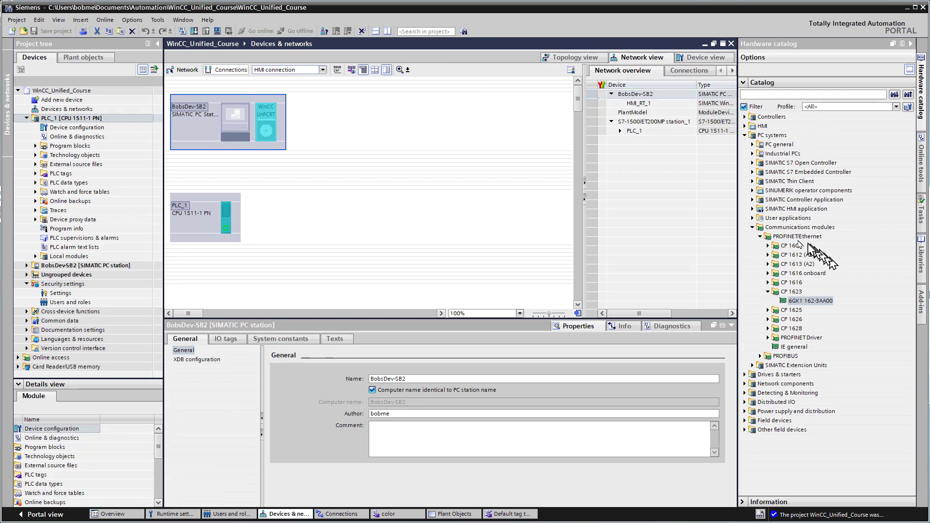
pyautogui.click(778, 229)
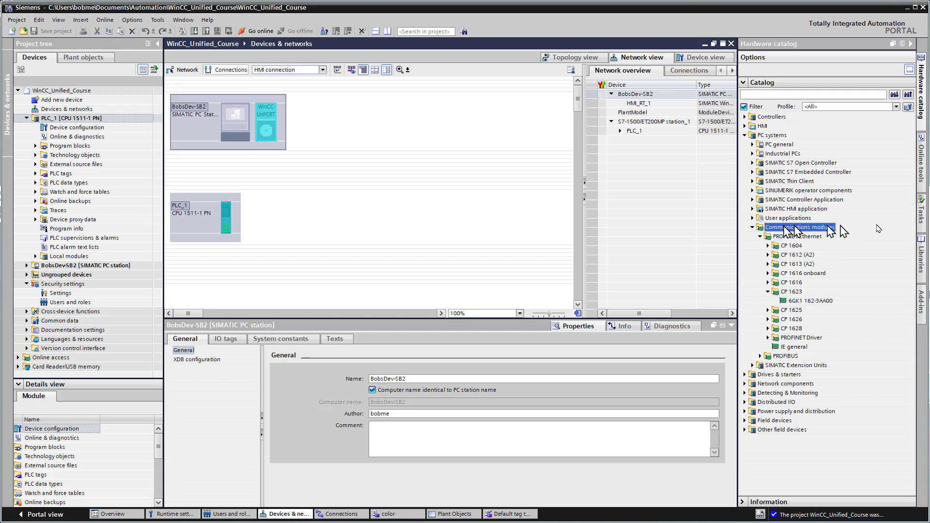
pyautogui.click(805, 300)
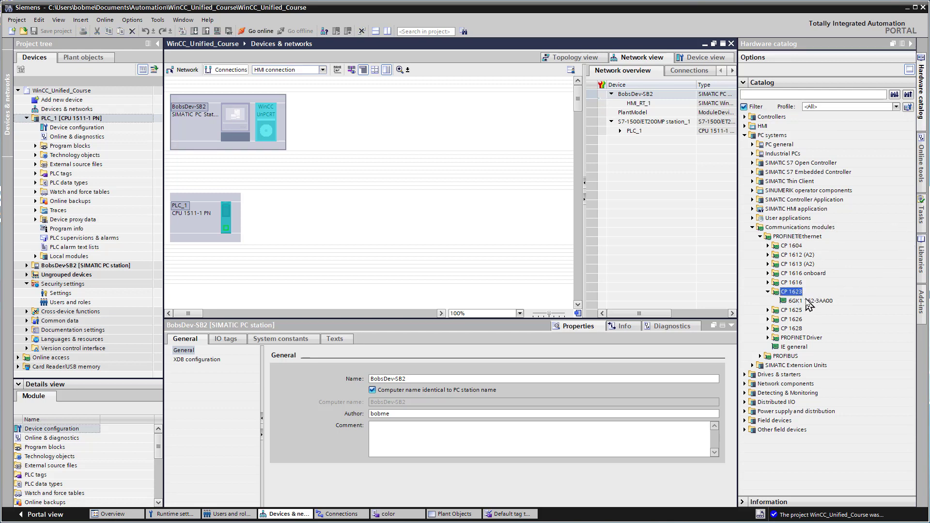
pyautogui.moveTo(809, 303); pyautogui.dragTo(252, 130)
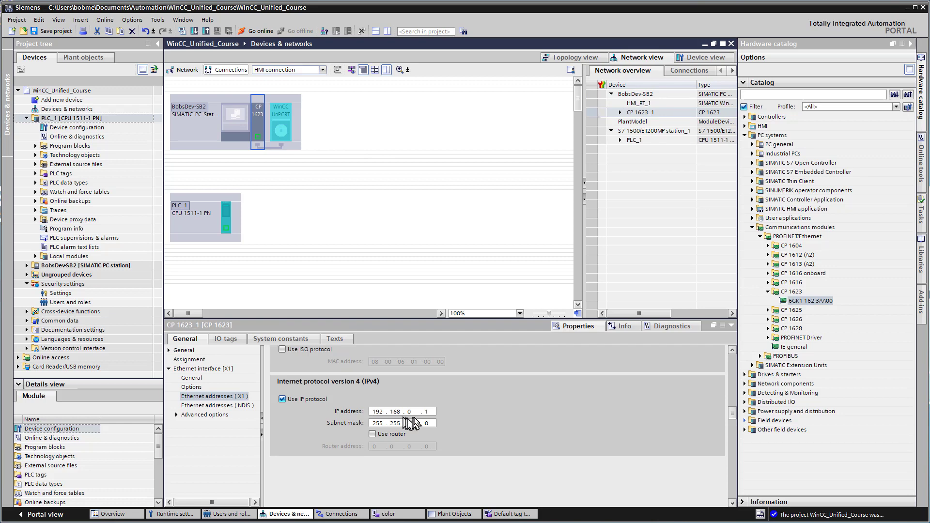
# Set the CP 1623's IP address to 192.168.0.5 and save the project
pyautogui.doubleClick(428, 412)
pyautogui.write('5')
pyautogui.press('Return')
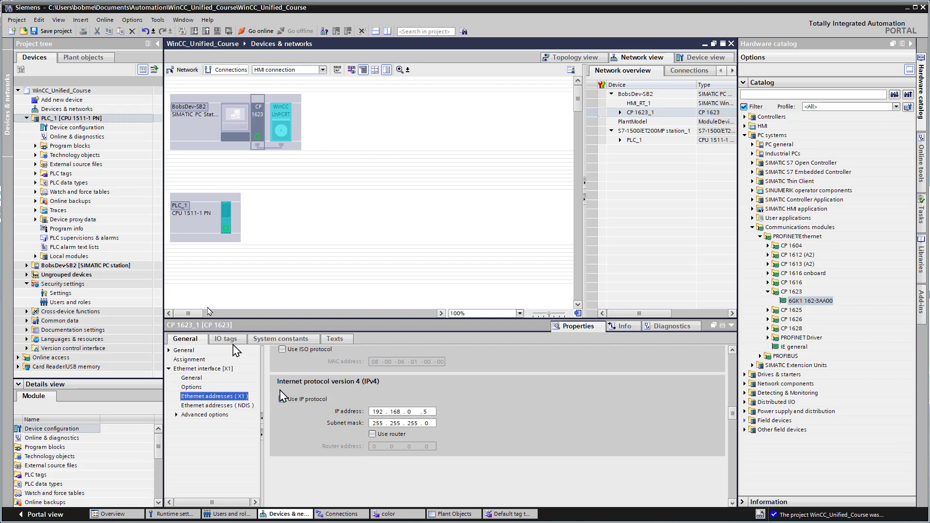
pyautogui.click(47, 32)
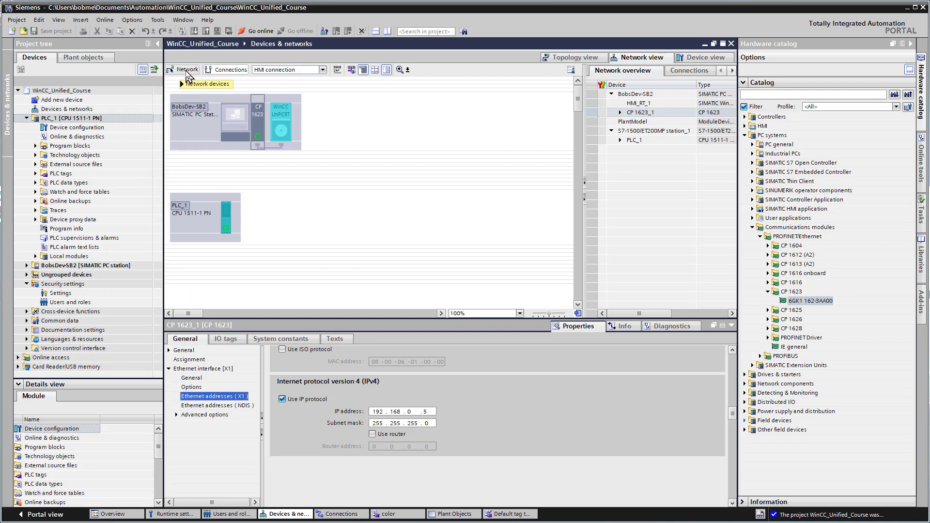
# Connect the CP 1623 and PLC_1 ports on subnet PN/IE_1, then draw an HMI connection between them
pyautogui.click(184, 70)
pyautogui.moveTo(257, 139); pyautogui.dragTo(226, 228)
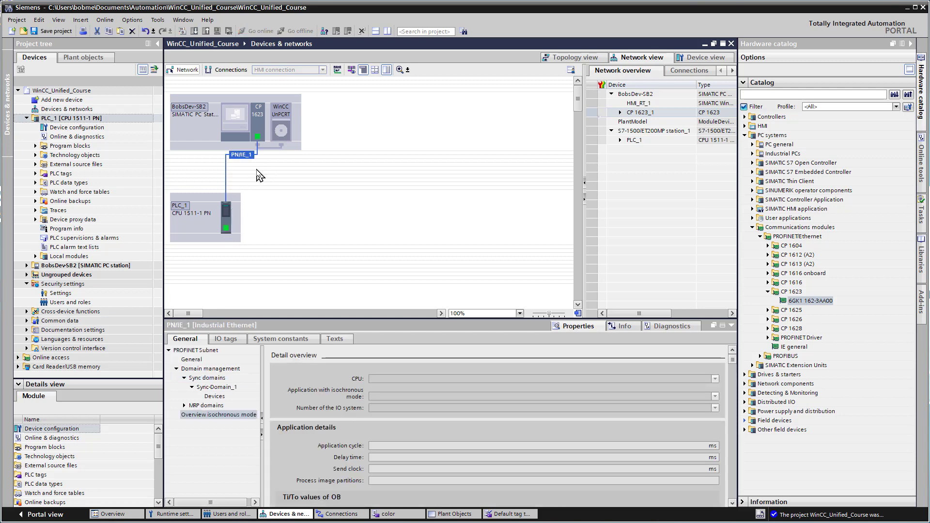
pyautogui.click(260, 176)
pyautogui.click(227, 71)
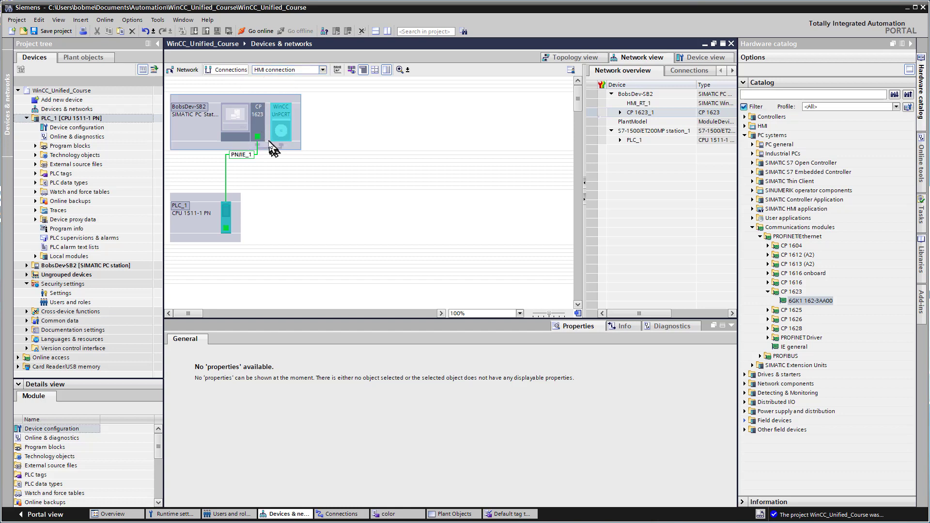
pyautogui.moveTo(258, 137); pyautogui.dragTo(226, 229)
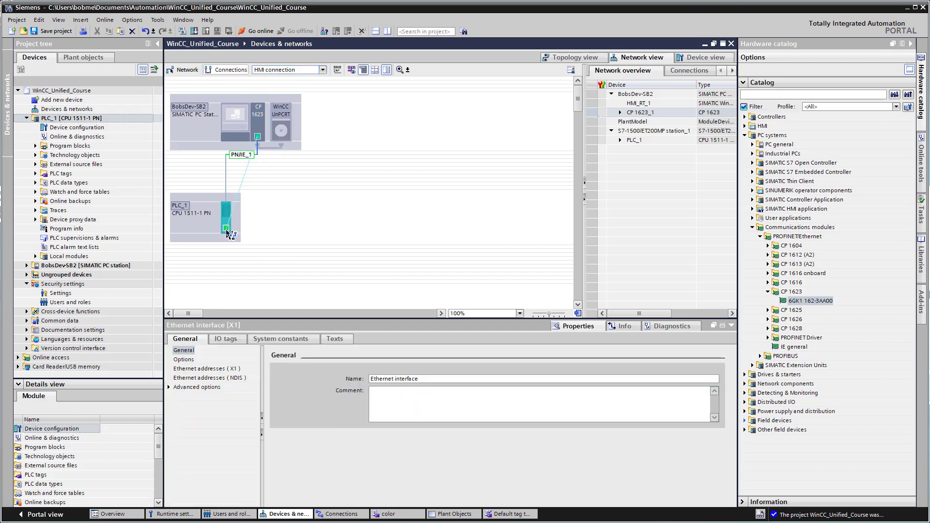
# Save, then open BobsDev-SB2 > HMI_RT_1 > Connections and select HMI_Connection_1
pyautogui.click(50, 32)
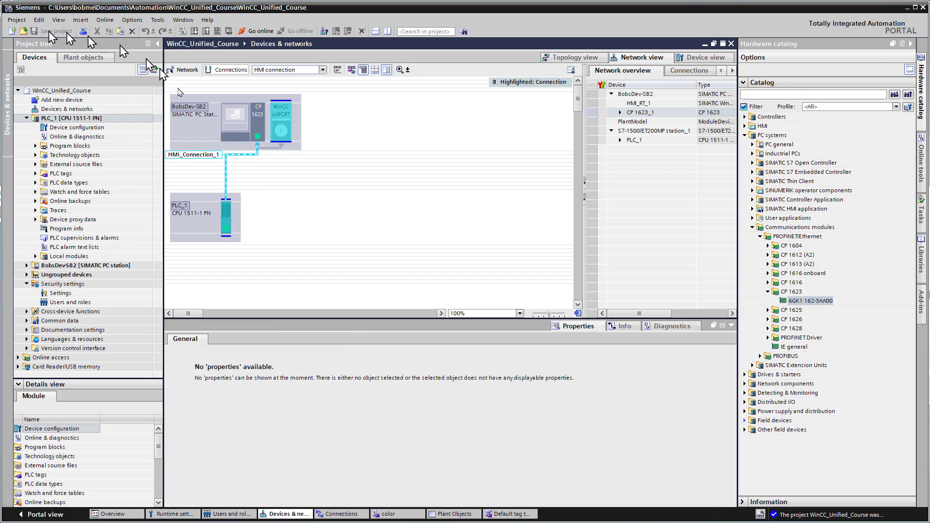
pyautogui.click(26, 265)
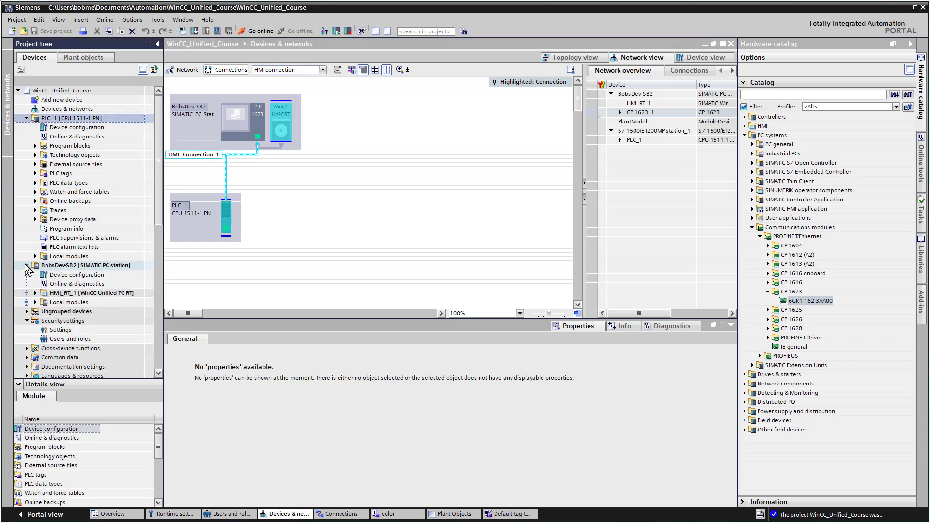
pyautogui.click(35, 293)
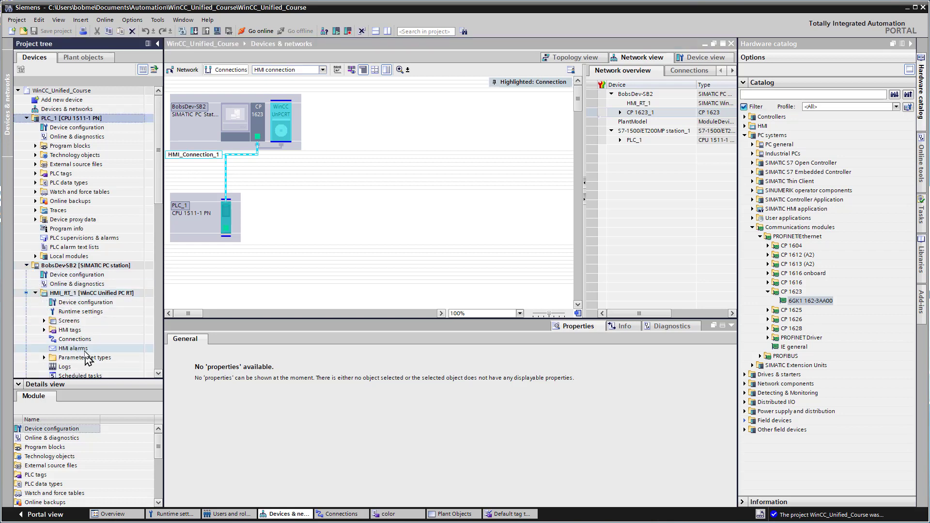
pyautogui.doubleClick(83, 339)
pyautogui.click(216, 100)
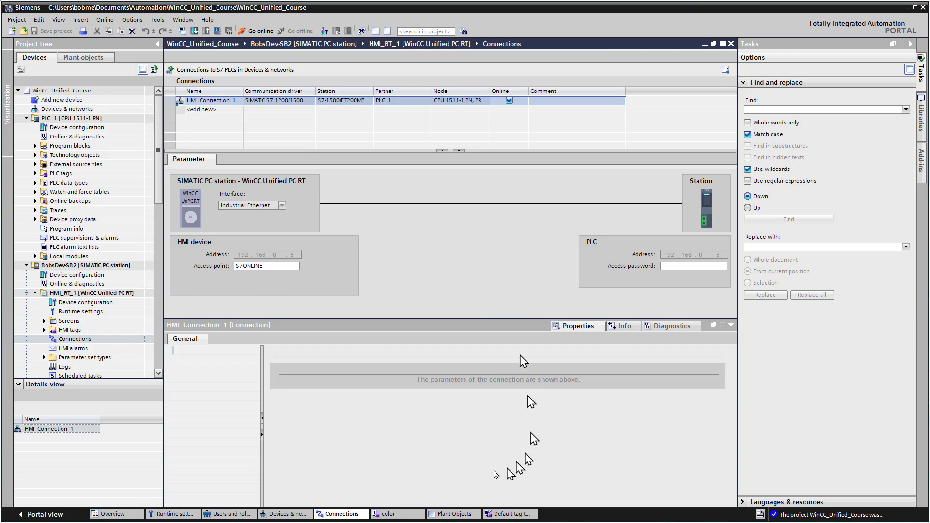
pyautogui.click(457, 509)
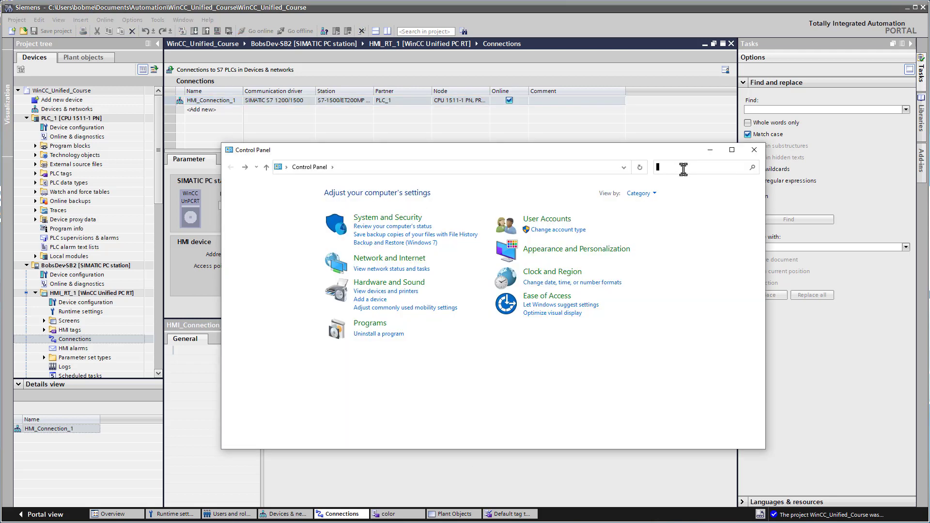
pyautogui.click(683, 169)
pyautogui.write('pg')
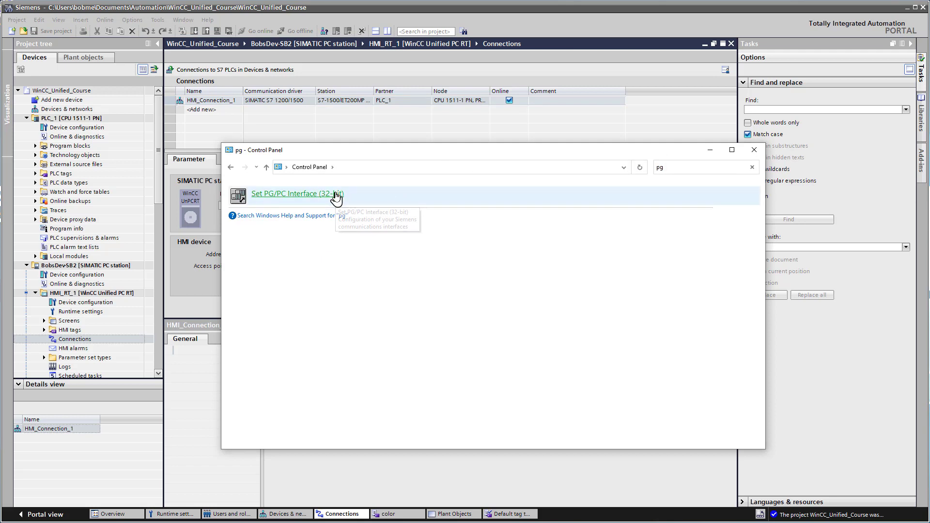
pyautogui.click(336, 198)
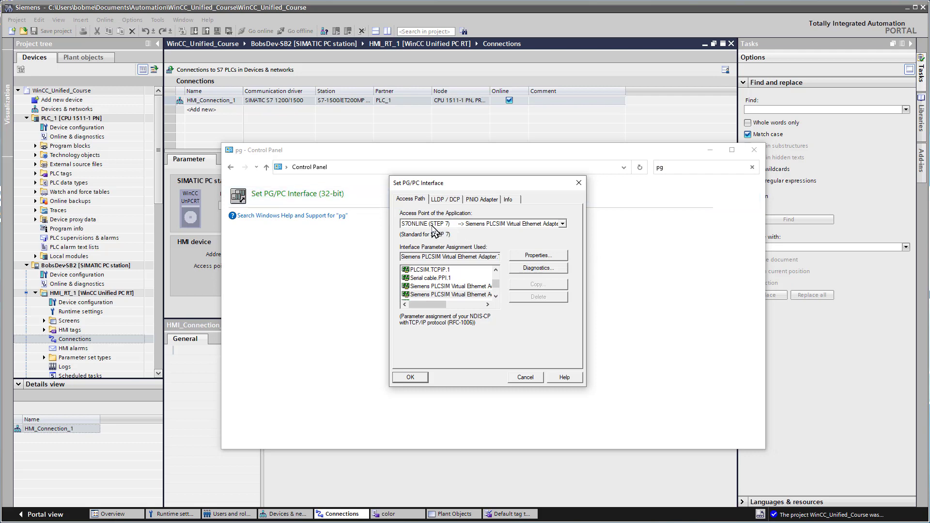
pyautogui.click(434, 227)
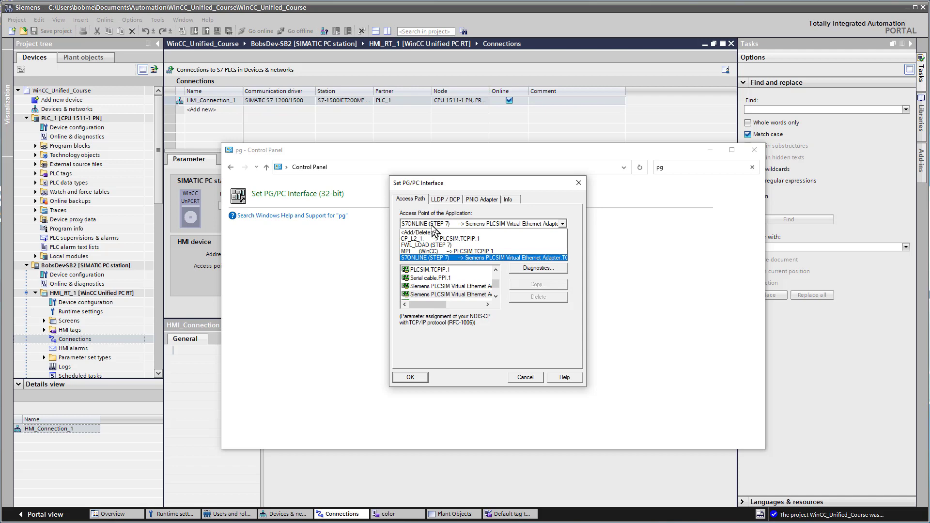
pyautogui.click(433, 225)
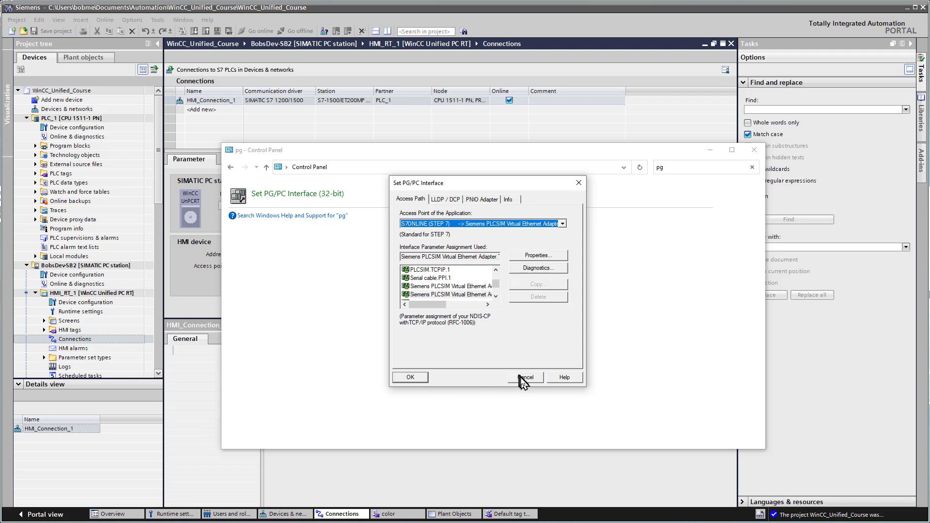
pyautogui.click(523, 376)
pyautogui.click(248, 136)
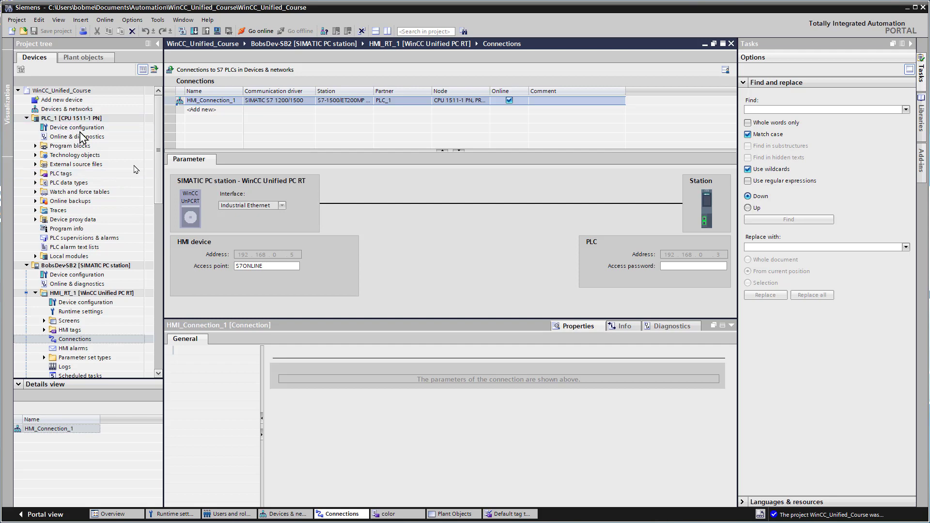
# Open PLC_1's Default tag table and create a new tag named Test_Tag
pyautogui.click(36, 174)
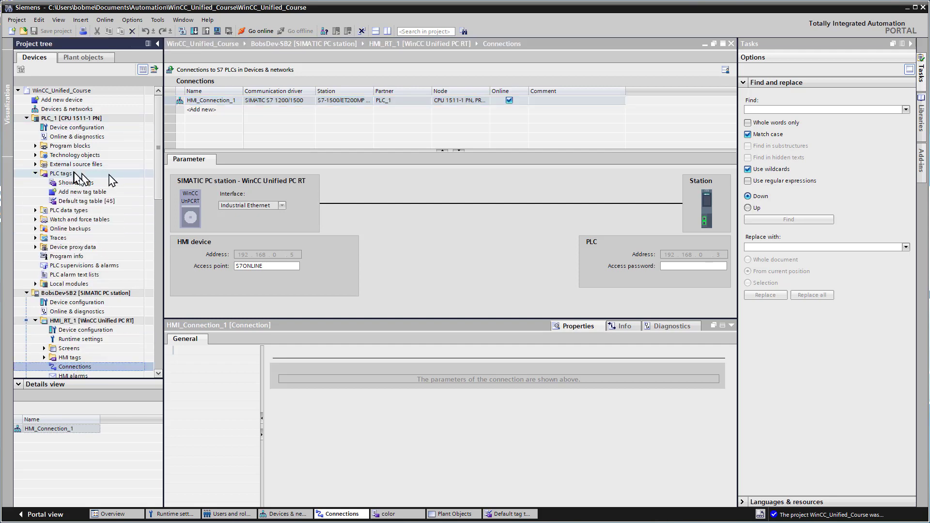
pyautogui.doubleClick(86, 201)
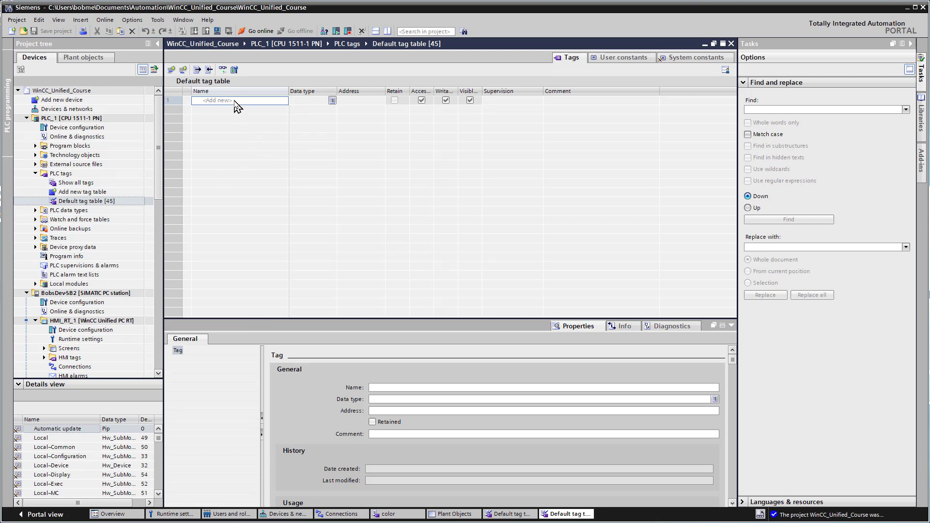
pyautogui.click(236, 101)
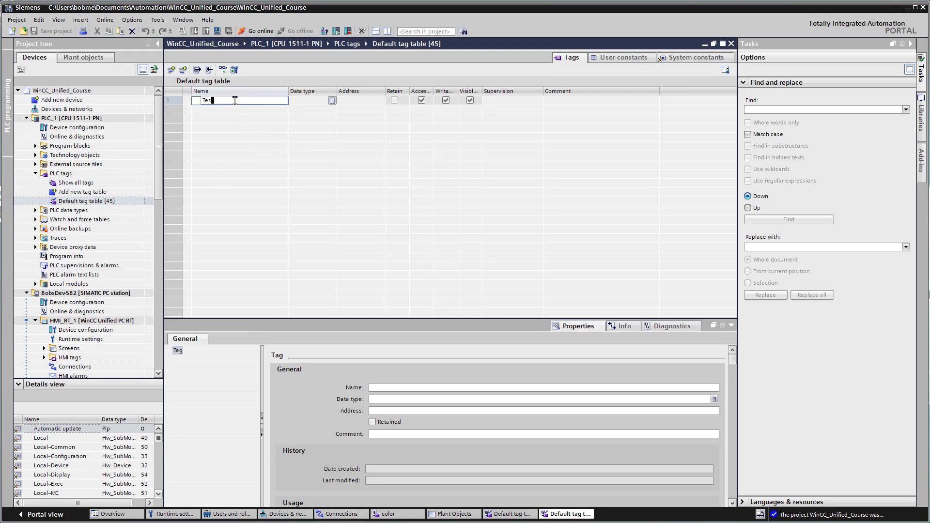
pyautogui.write('Test_Tag')
pyautogui.press('Tab')
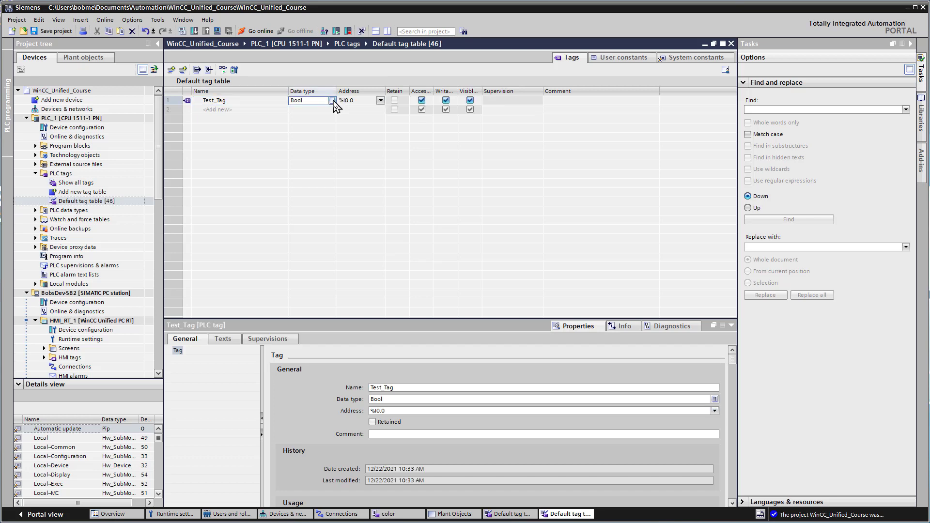
# Give Test_Tag data type DInt and memory address %MD0, then save the project
pyautogui.click(332, 101)
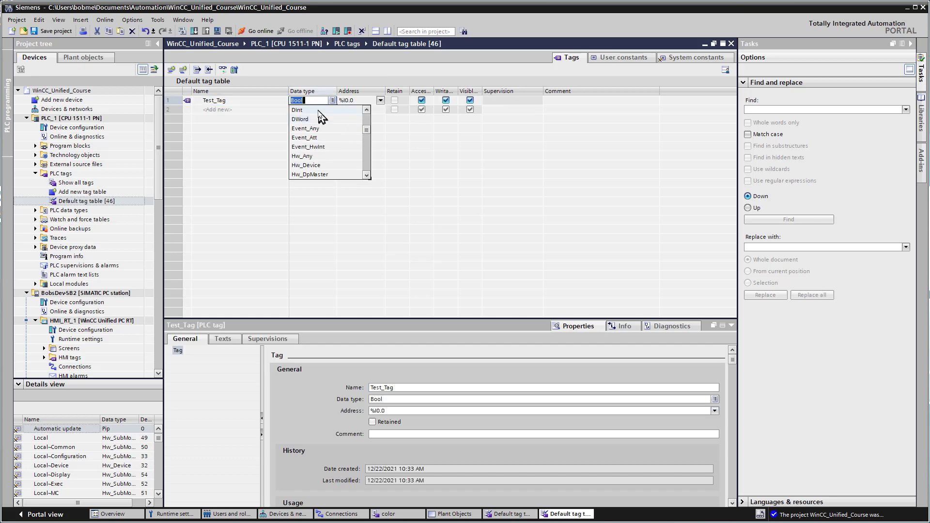
pyautogui.click(320, 110)
pyautogui.click(380, 101)
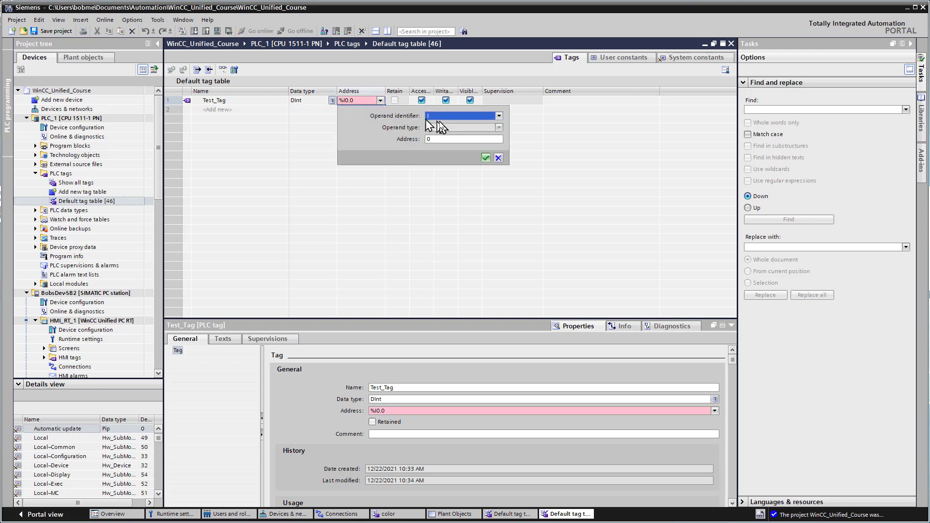
pyautogui.click(439, 116)
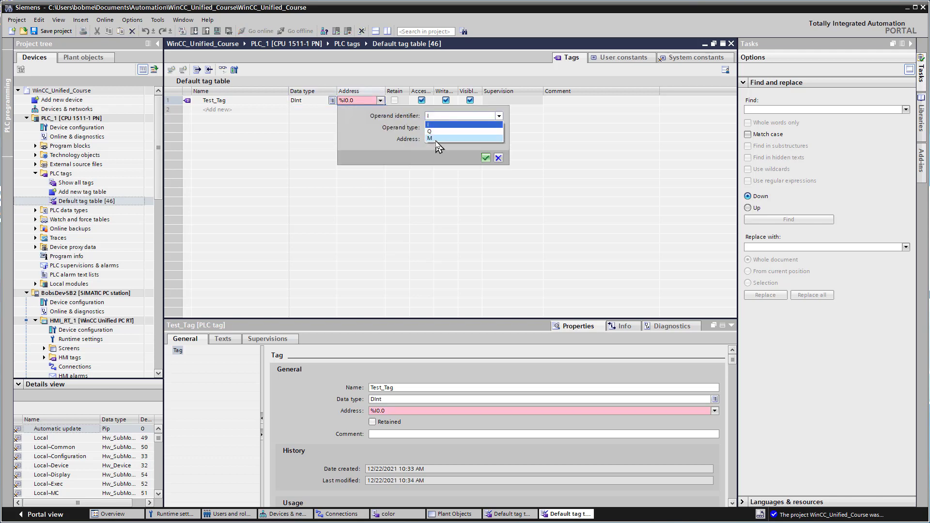
pyautogui.click(438, 139)
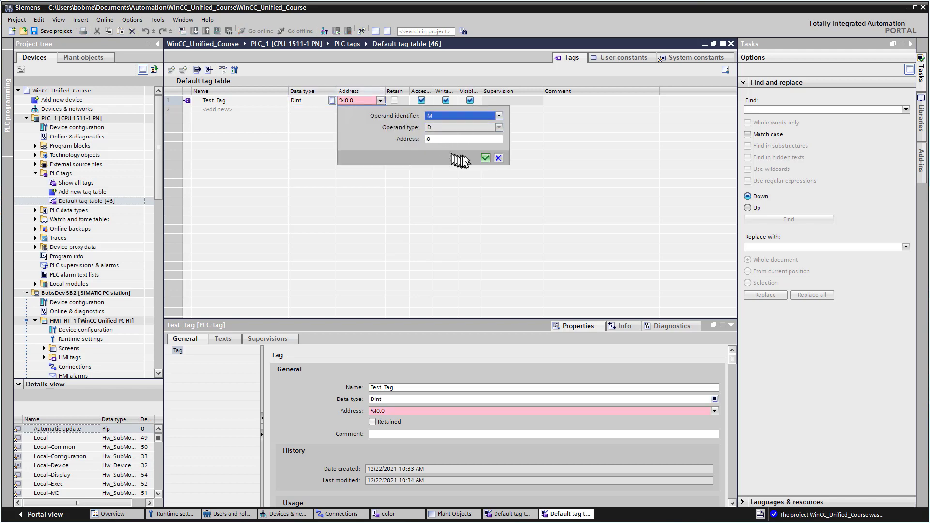
pyautogui.click(485, 158)
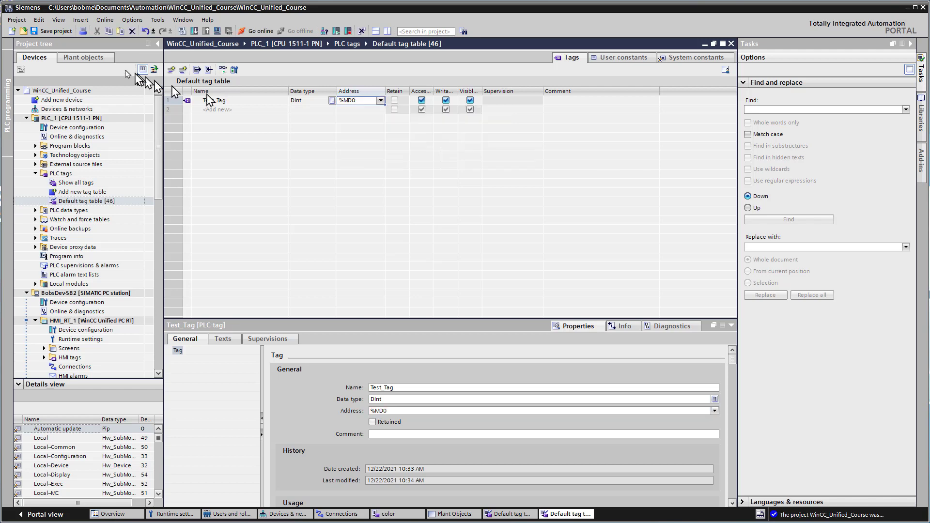
pyautogui.click(44, 32)
pyautogui.moveTo(160, 207); pyautogui.dragTo(165, 258)
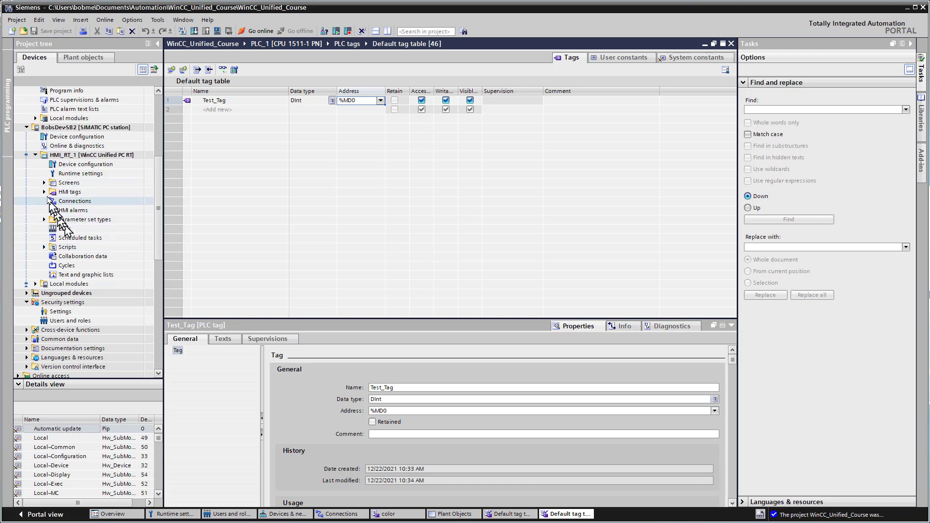
# Open the color HMI tag table and add a new tag named plc_test
pyautogui.click(44, 192)
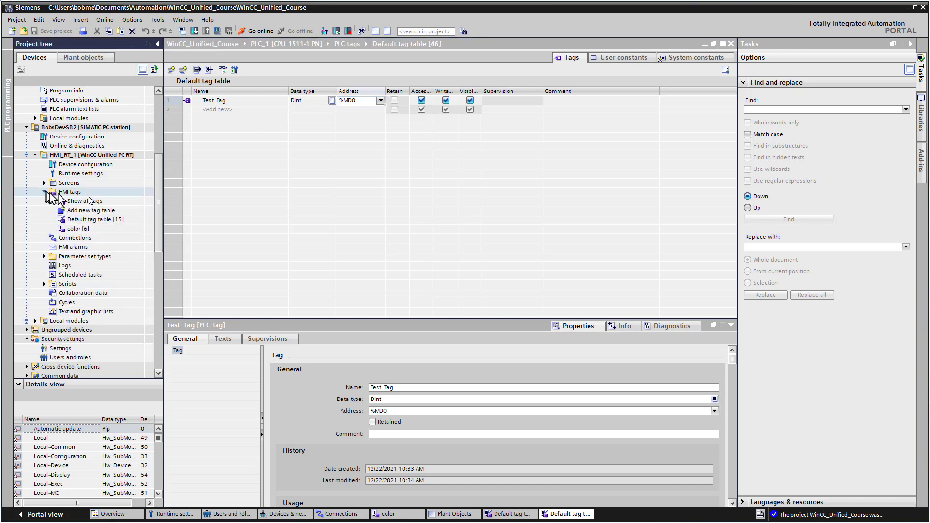
pyautogui.doubleClick(88, 231)
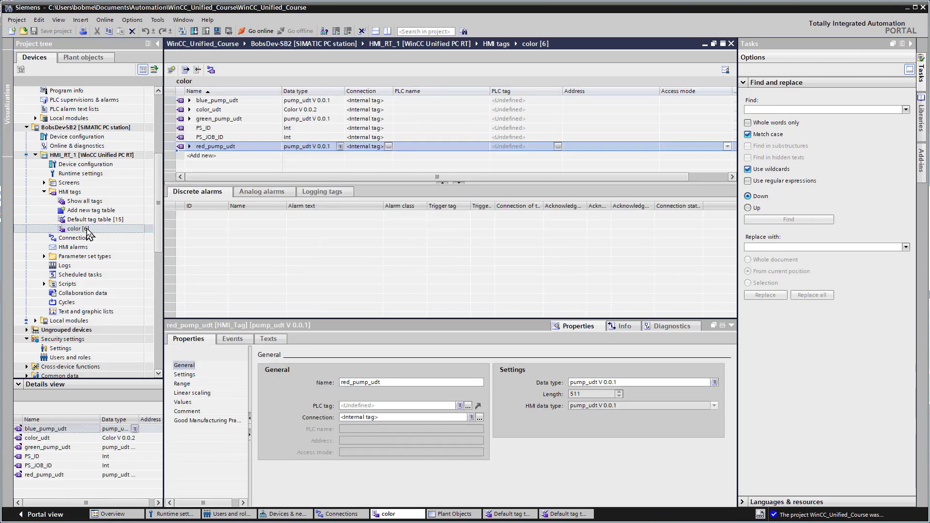
pyautogui.doubleClick(194, 156)
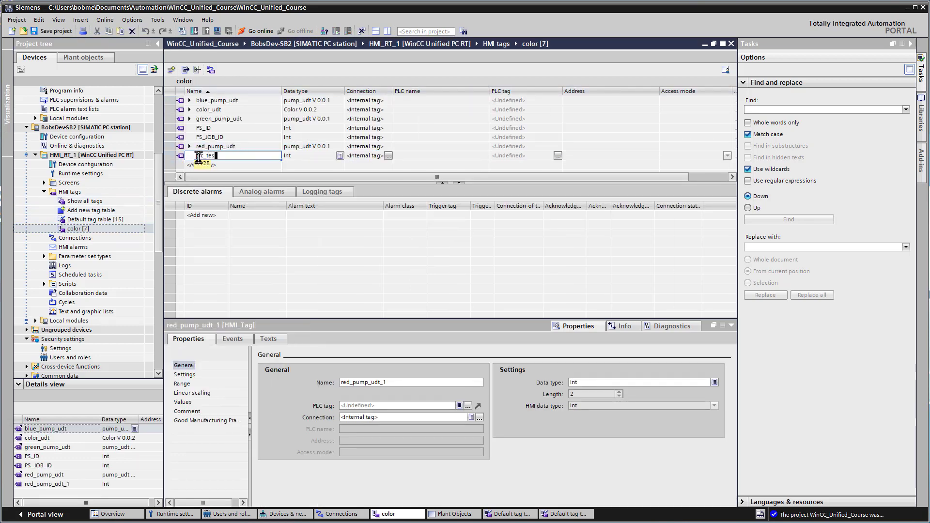
pyautogui.press('Return')
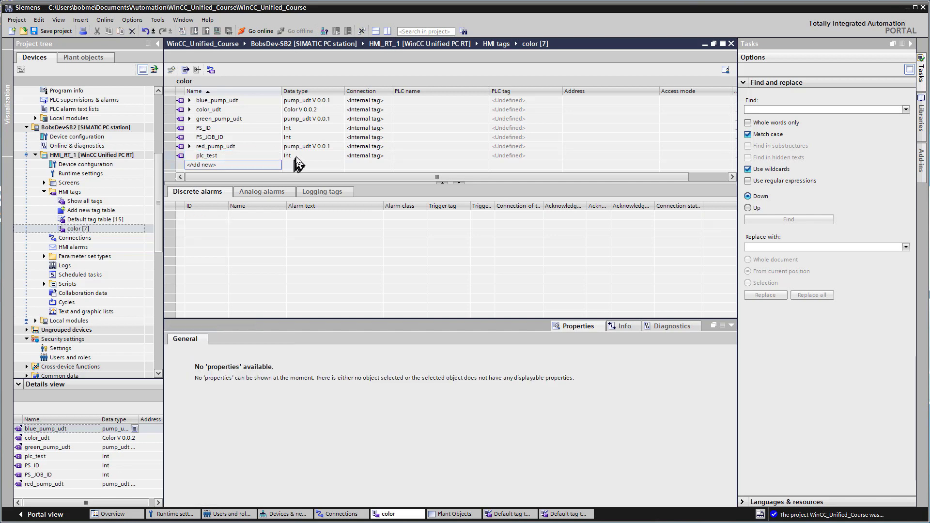
# Set plc_test's connection to HMI_Connection_1 and link it to PLC tag Test_Tag
pyautogui.click(358, 157)
pyautogui.click(389, 155)
pyautogui.click(477, 204)
pyautogui.doubleClick(477, 205)
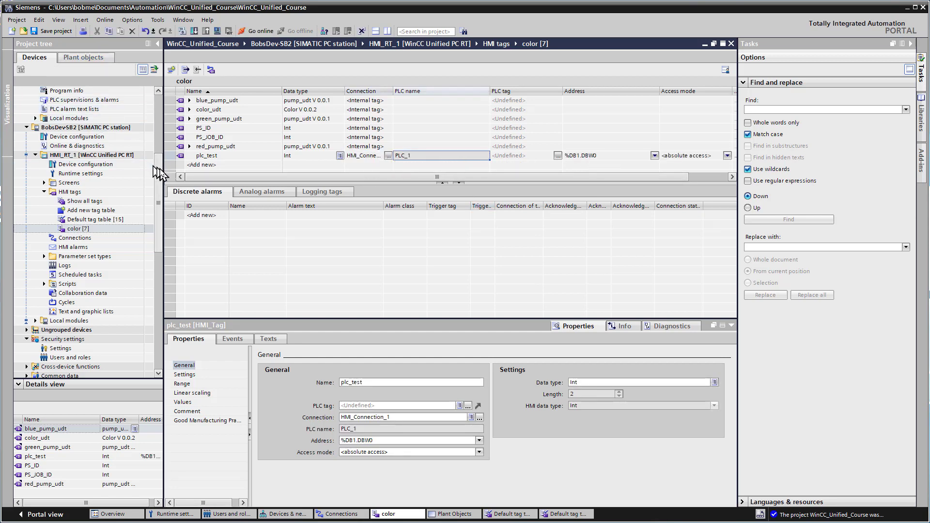
pyautogui.scroll(5, 158, 160)
pyautogui.click(558, 156)
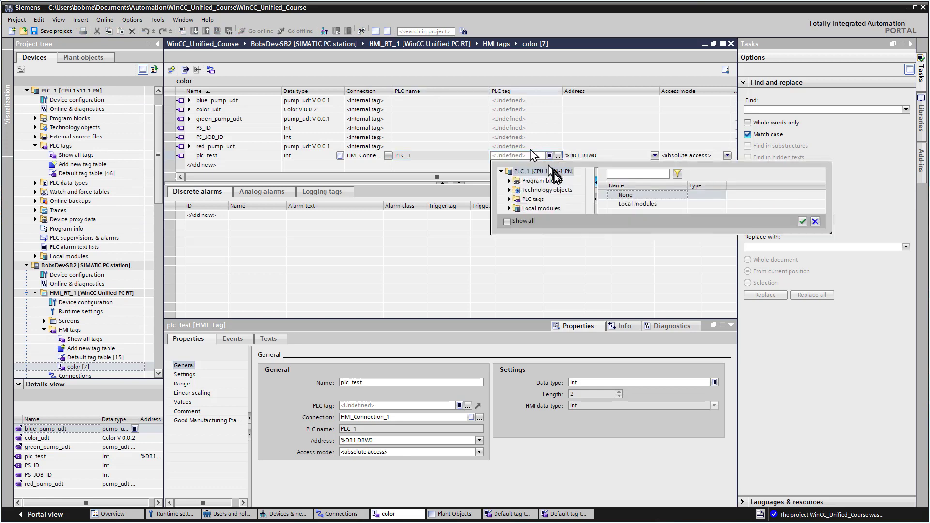
pyautogui.click(510, 200)
pyautogui.click(538, 199)
pyautogui.doubleClick(624, 204)
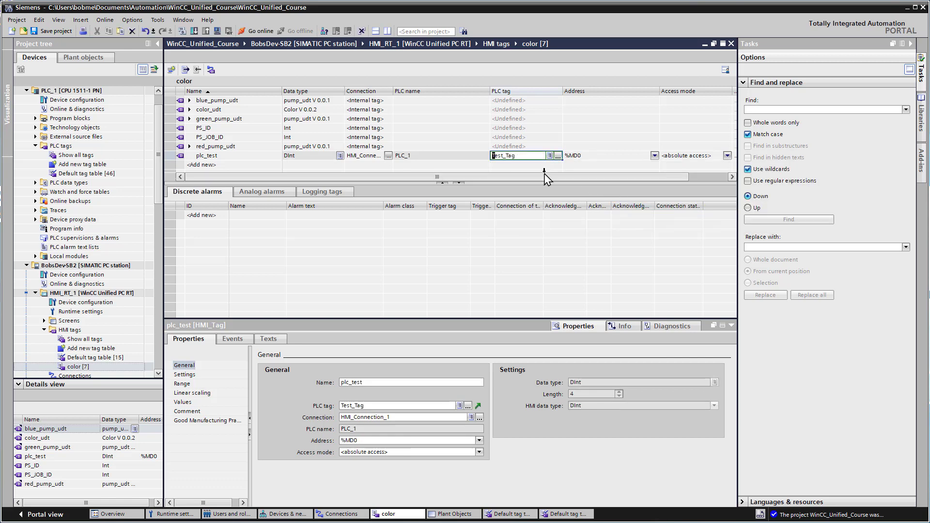
pyautogui.press('Tab')
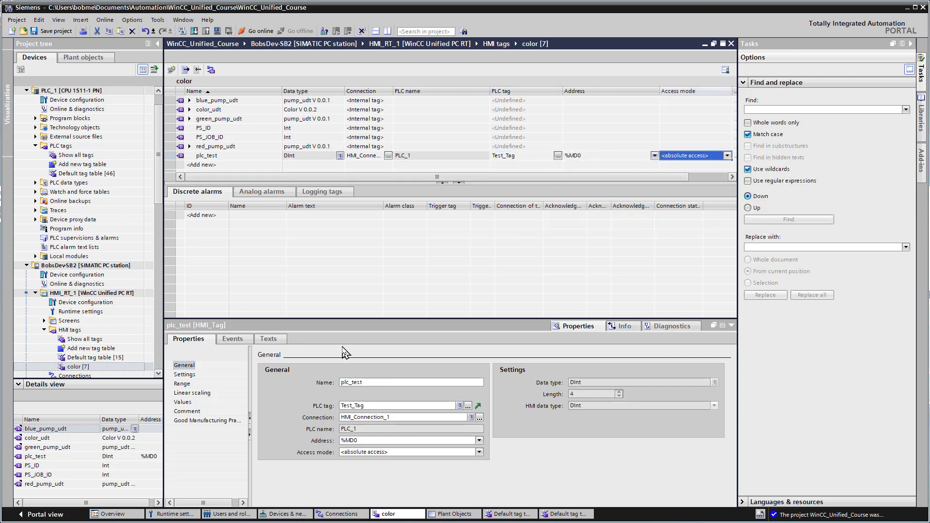
# Save the project and open the Plant Objects screen from the Screens list
pyautogui.click(55, 31)
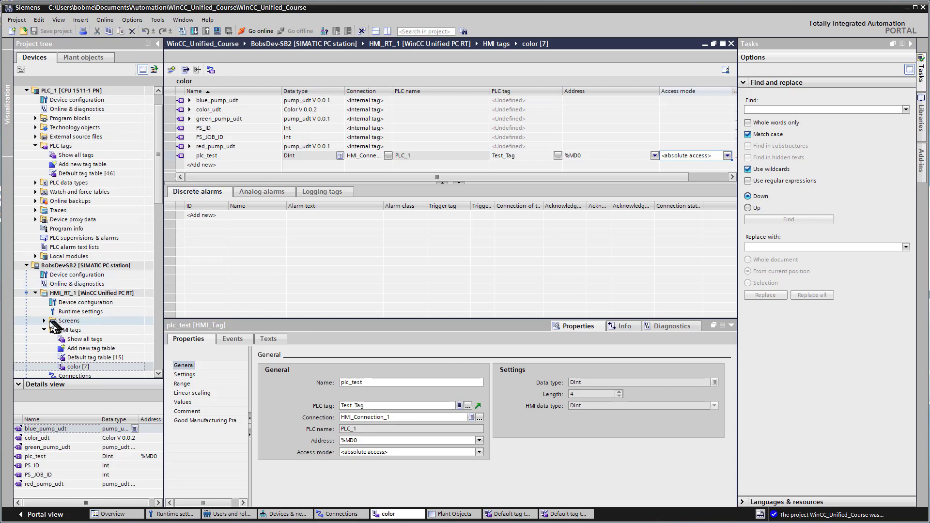
pyautogui.click(45, 321)
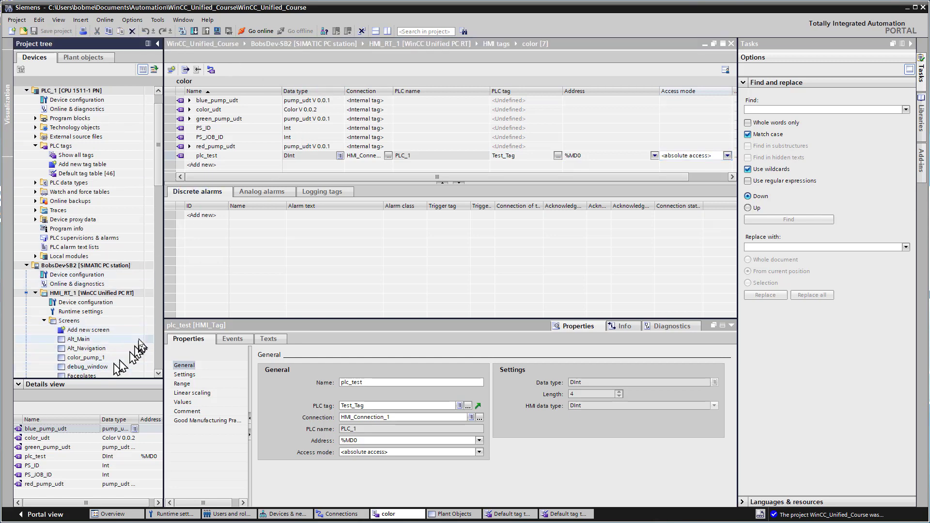
pyautogui.scroll(-6, 161, 223)
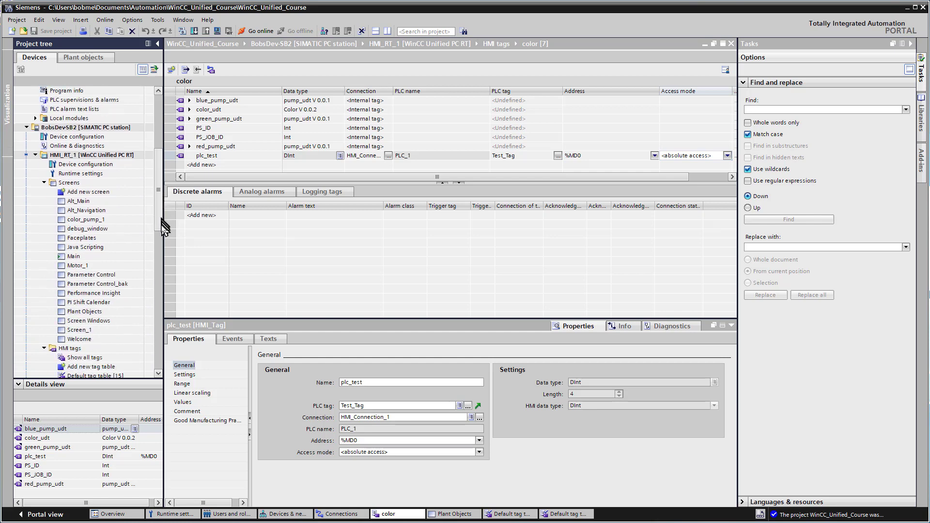
pyautogui.doubleClick(97, 275)
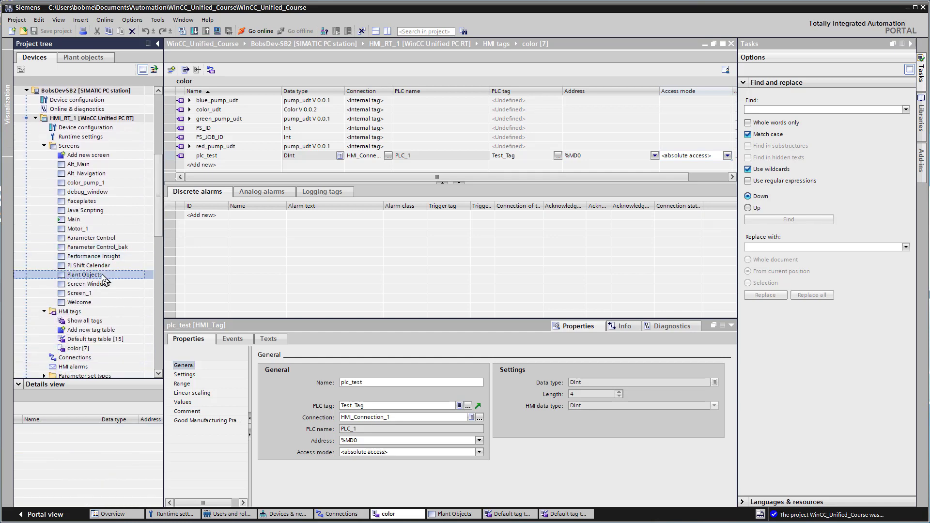
# Drag plc_test from the color table's Details view onto Plant Objects as an I/O field
pyautogui.click(82, 349)
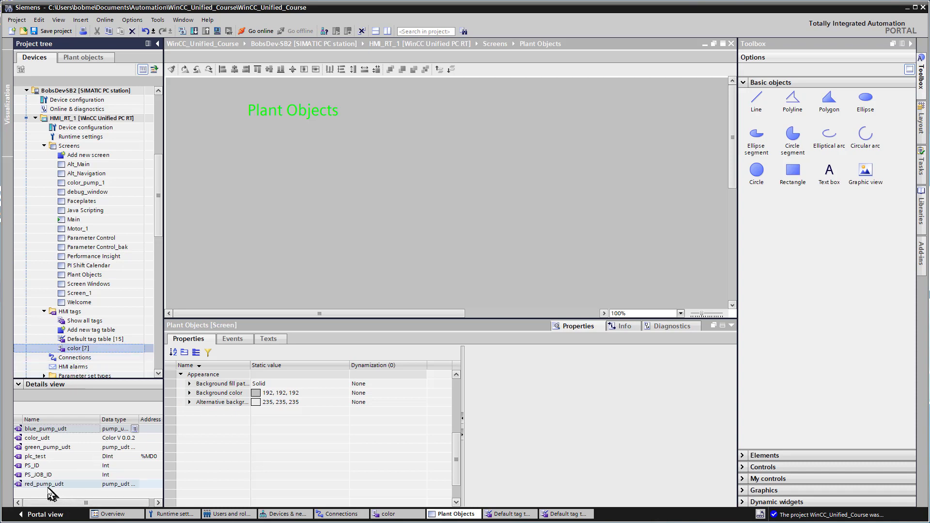
pyautogui.moveTo(31, 458); pyautogui.dragTo(261, 160)
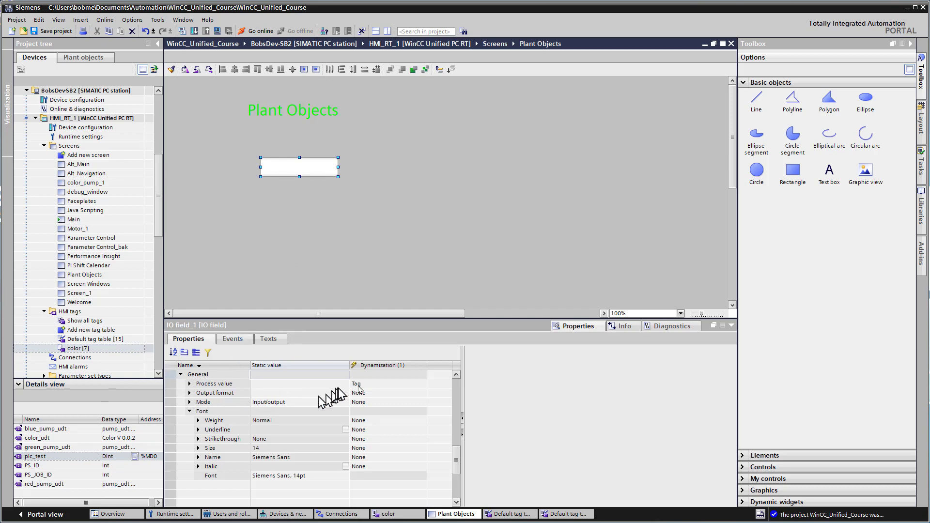
pyautogui.click(354, 385)
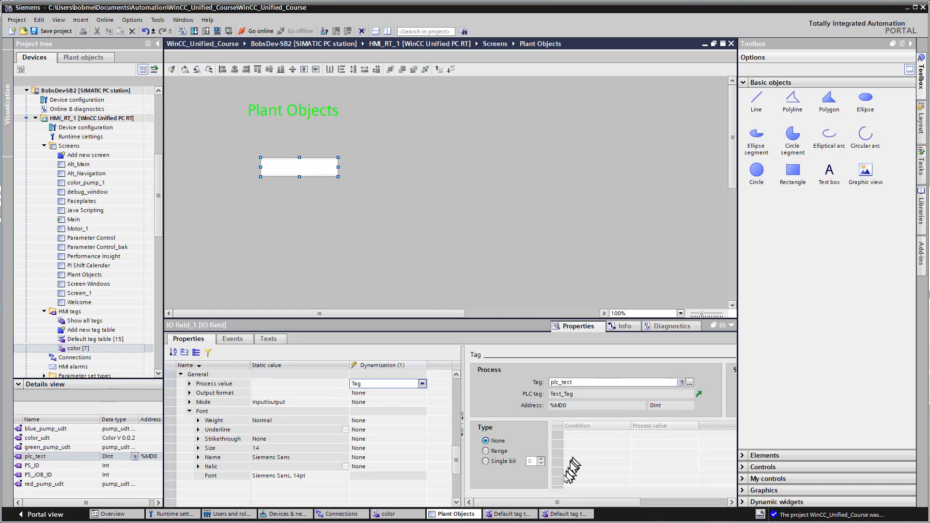
pyautogui.moveTo(558, 502); pyautogui.dragTo(655, 507)
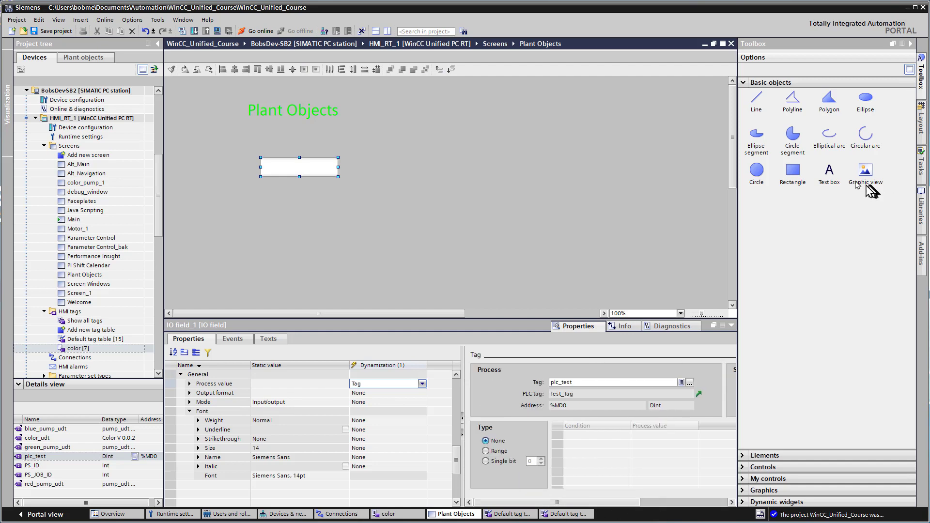
# Add a text box above the I/O field reading 'PLC Test tag'
pyautogui.moveTo(830, 170); pyautogui.dragTo(272, 132)
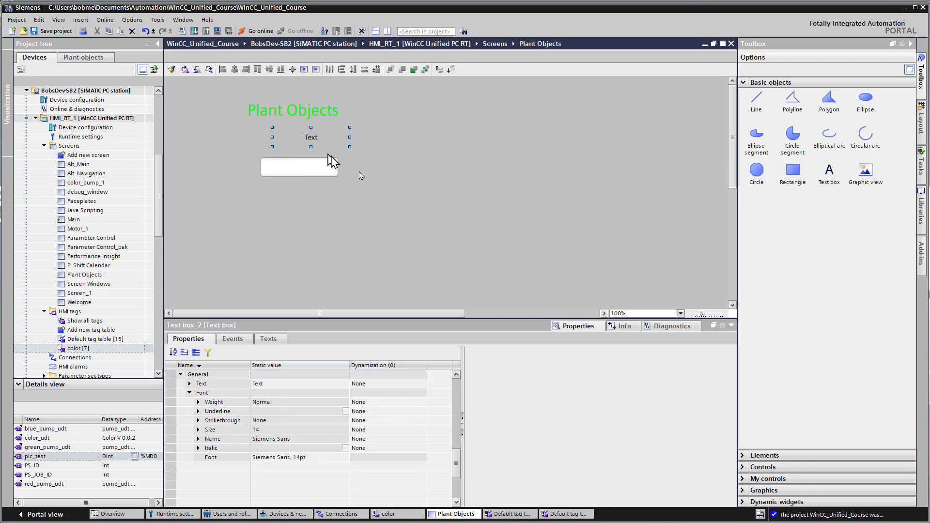
pyautogui.click(260, 383)
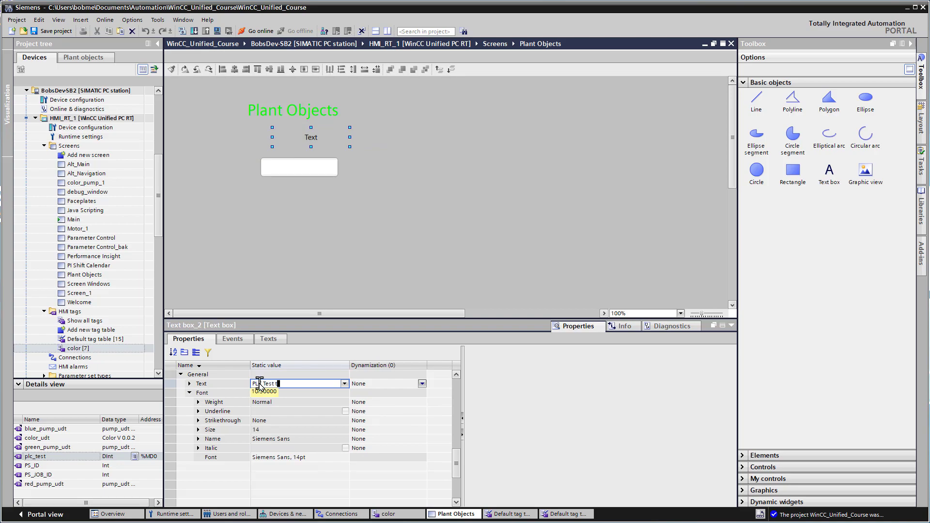
pyautogui.write('PLC Test tag')
pyautogui.click(218, 218)
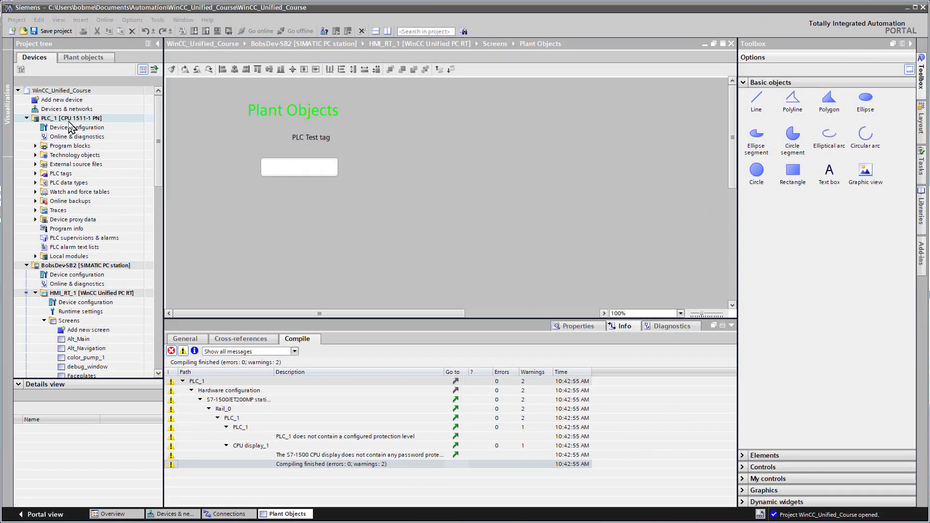
# Start simulation for PLC_1 from its context menu and accept enabling simulation support
pyautogui.click(70, 121)
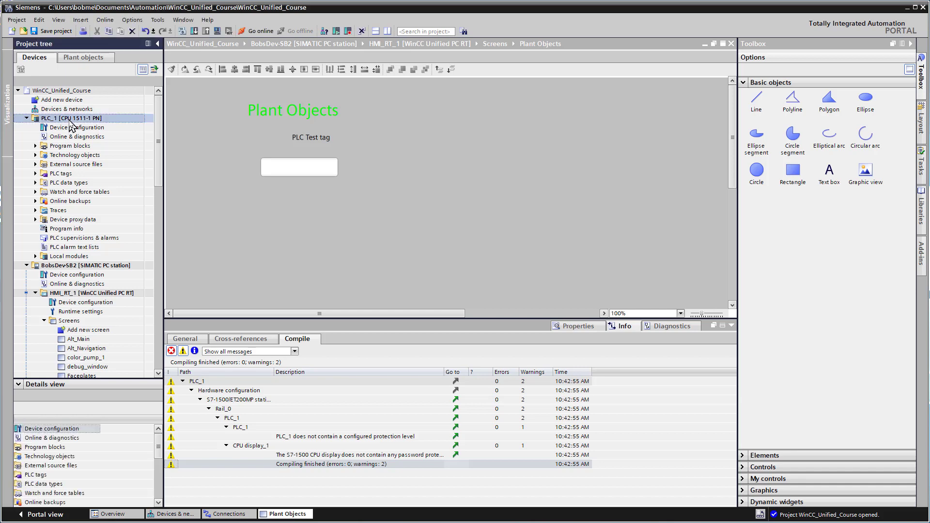
pyautogui.rightClick(71, 121)
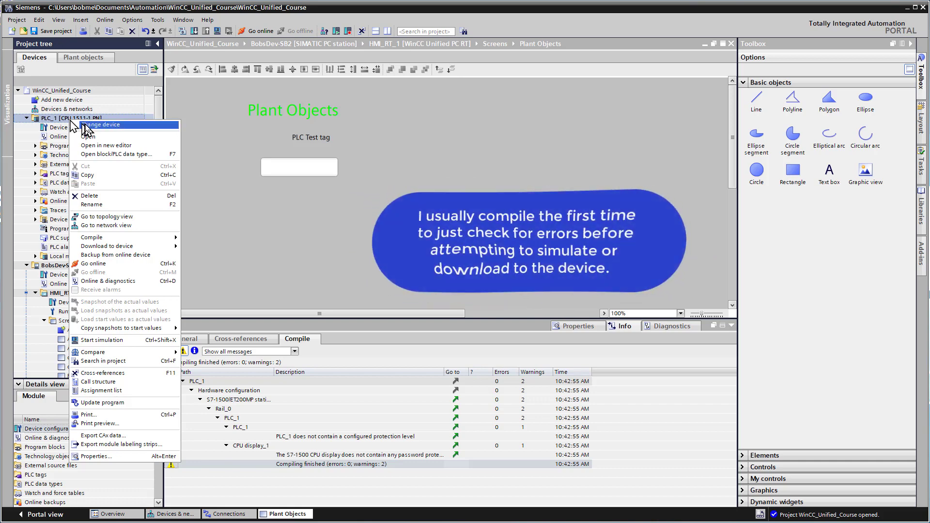
pyautogui.moveTo(107, 237)
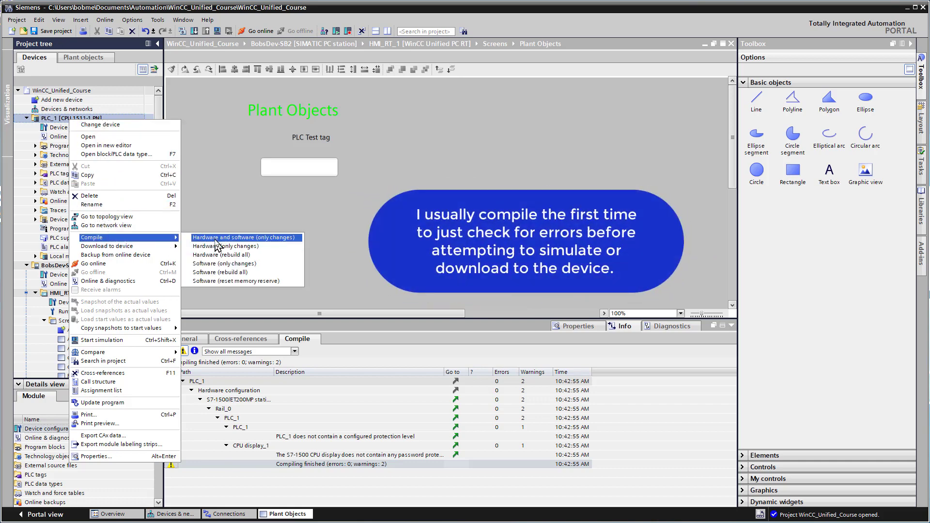
pyautogui.click(215, 239)
pyautogui.rightClick(71, 121)
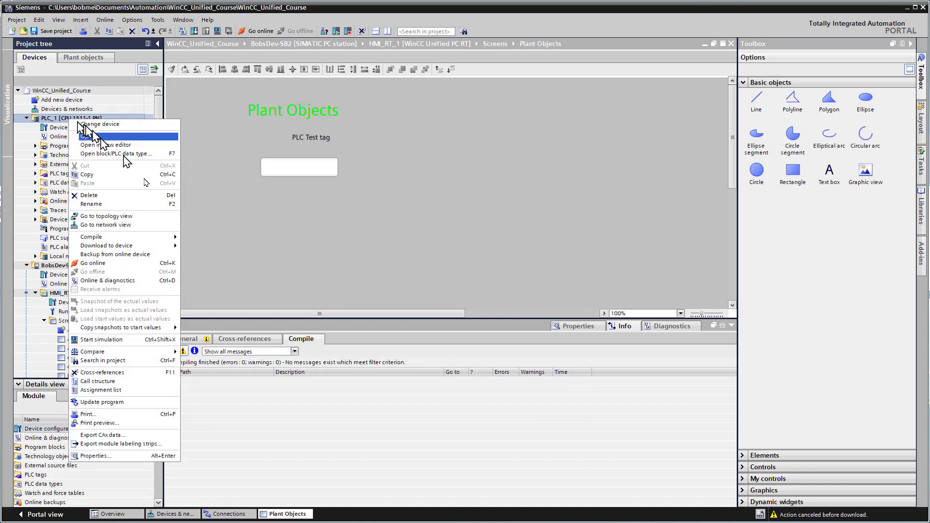
pyautogui.click(127, 340)
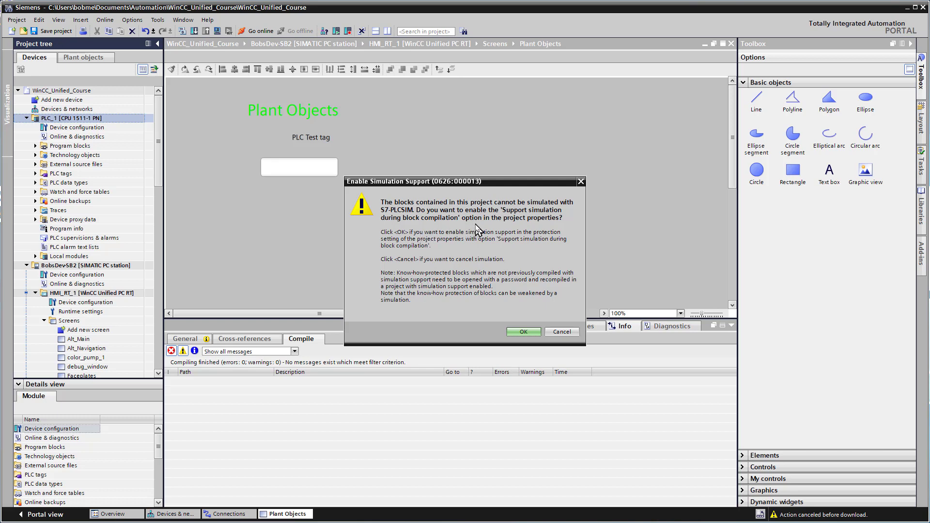
pyautogui.click(515, 333)
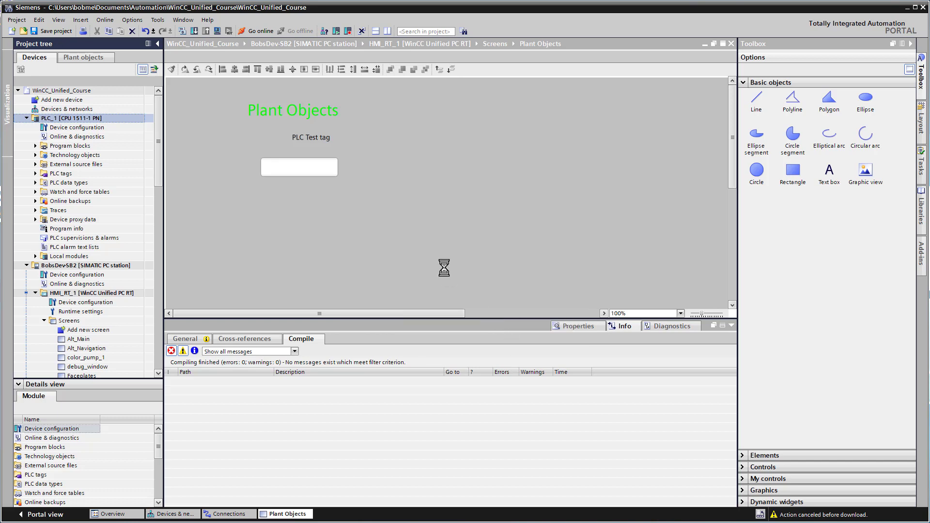
# In Extended download, choose interface PN/IE_1, search for the simulated CPU and load
pyautogui.click(516, 213)
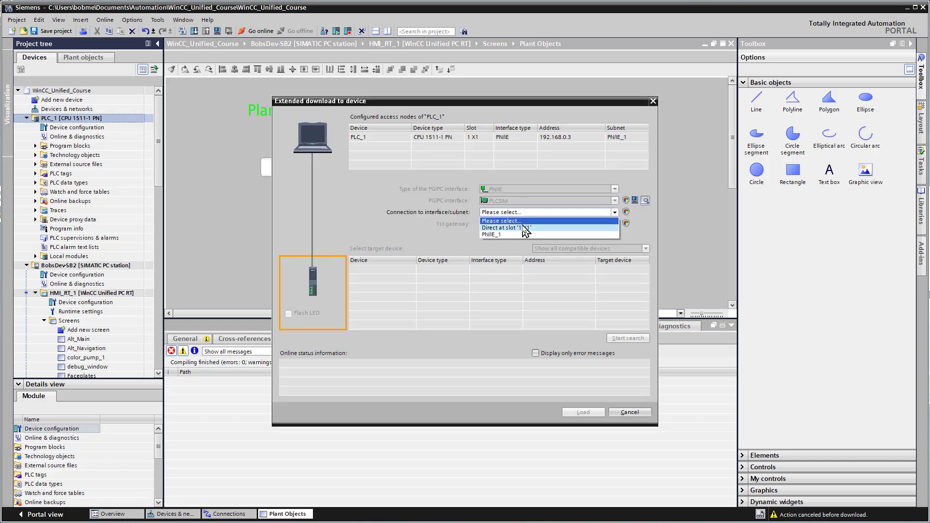
pyautogui.click(516, 234)
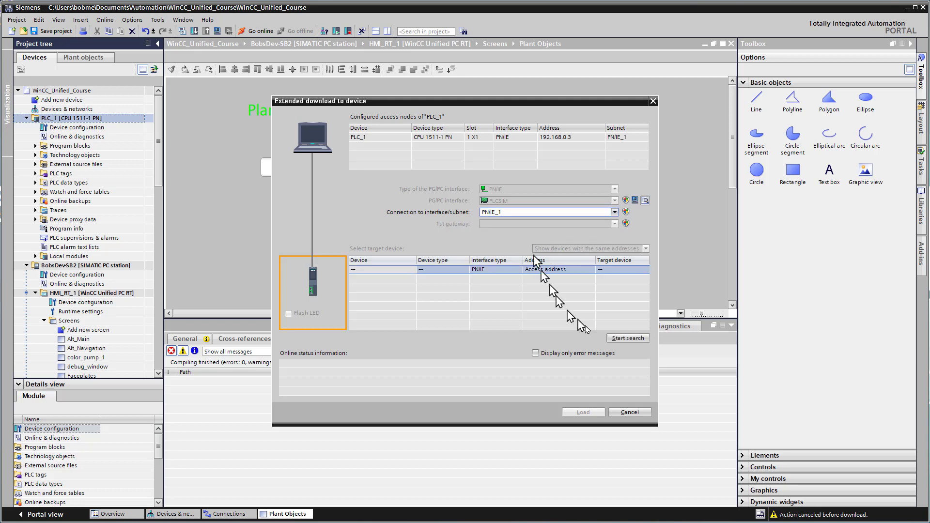
pyautogui.click(628, 338)
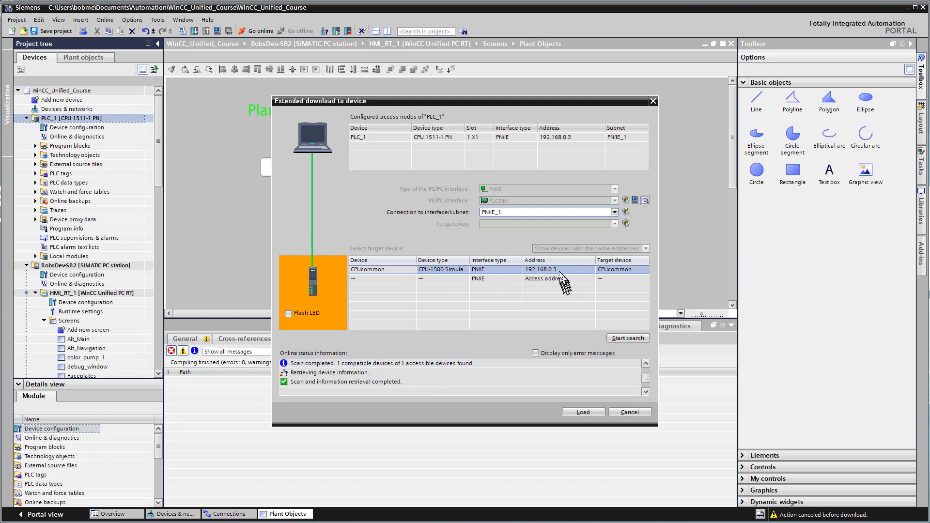
pyautogui.click(583, 412)
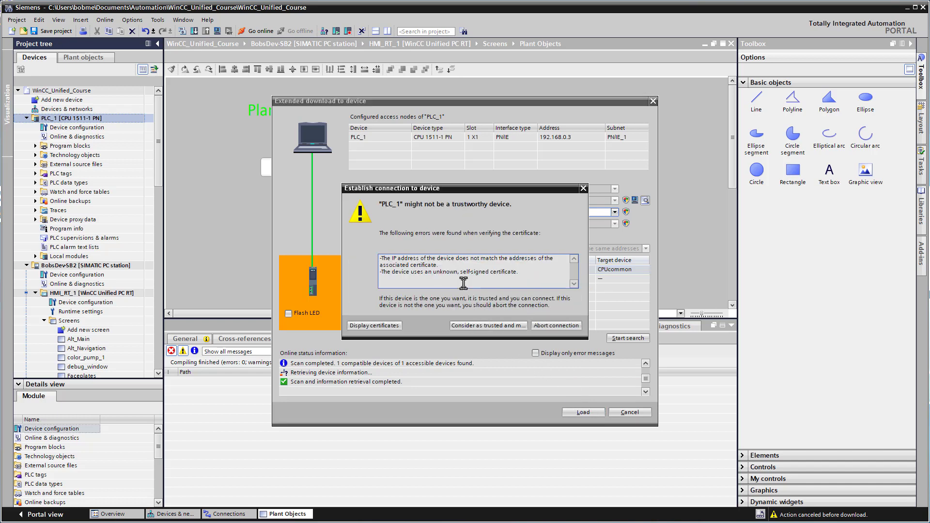
# Trust the simulated PLC, load the program, set Start module, and finish
pyautogui.click(494, 328)
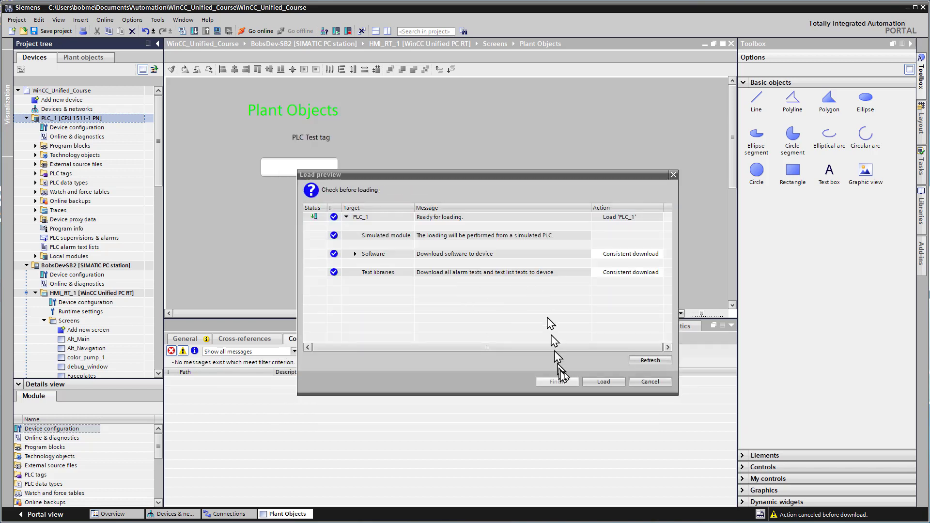
pyautogui.click(591, 381)
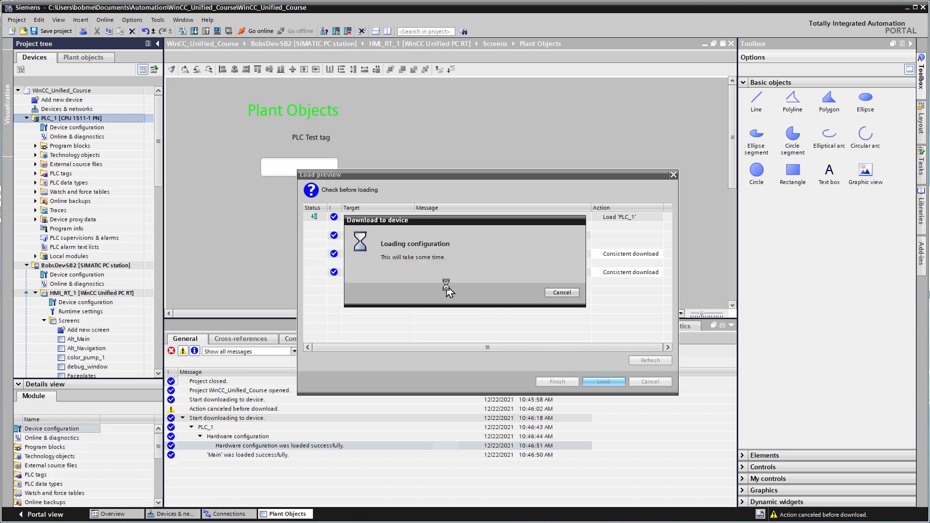
pyautogui.click(614, 241)
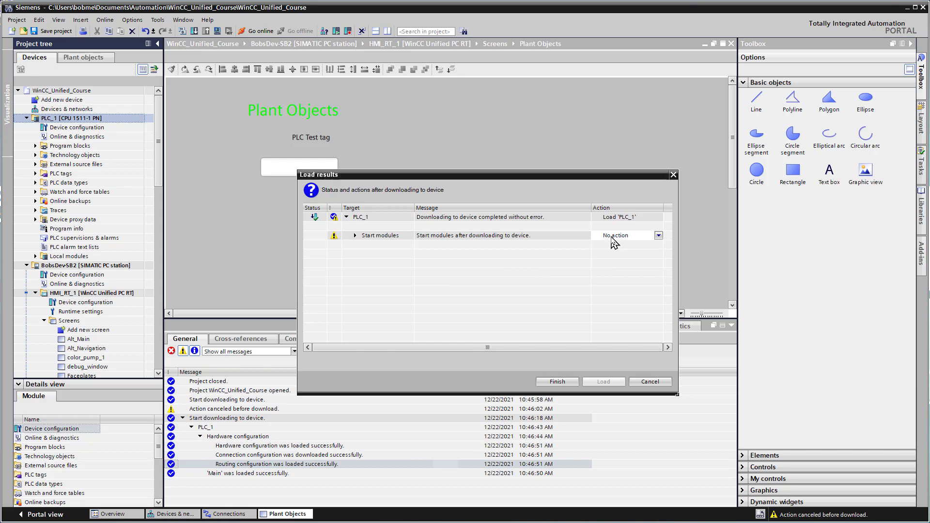
pyautogui.click(618, 251)
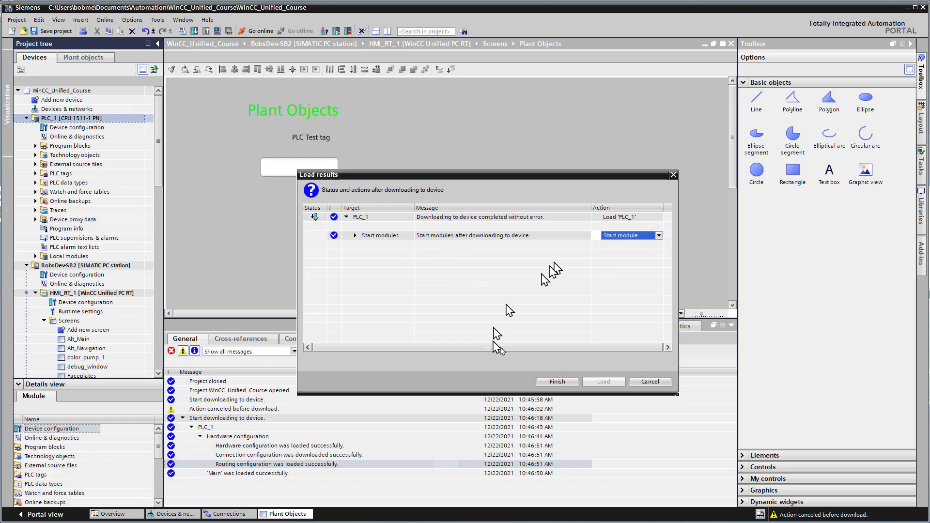
pyautogui.click(552, 382)
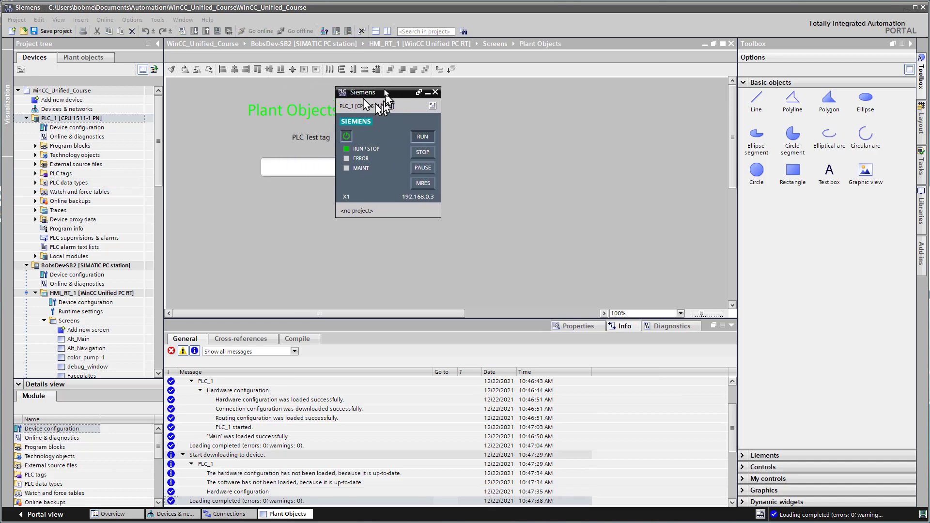
# Move the PLCSIM panel aside and open the HMI_RT_1 runtime settings
pyautogui.moveTo(386, 92); pyautogui.dragTo(222, 91)
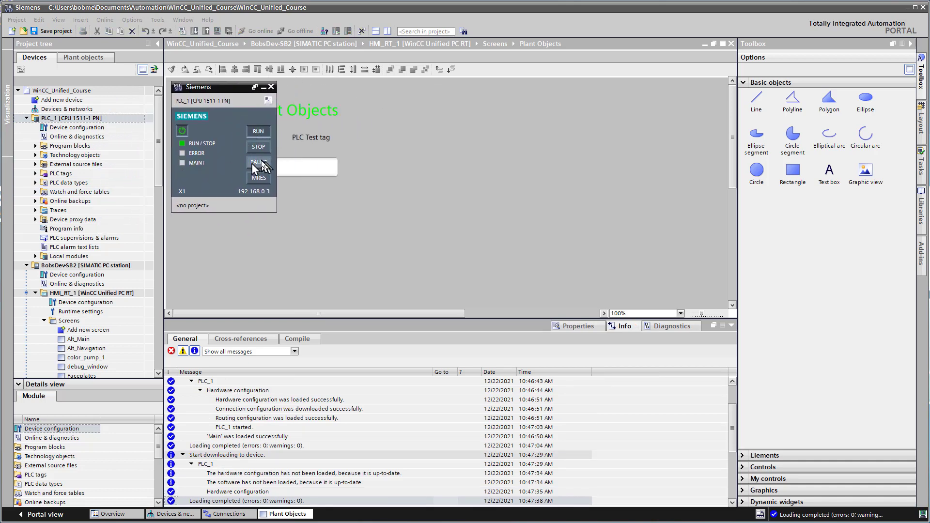
pyautogui.rightClick(67, 294)
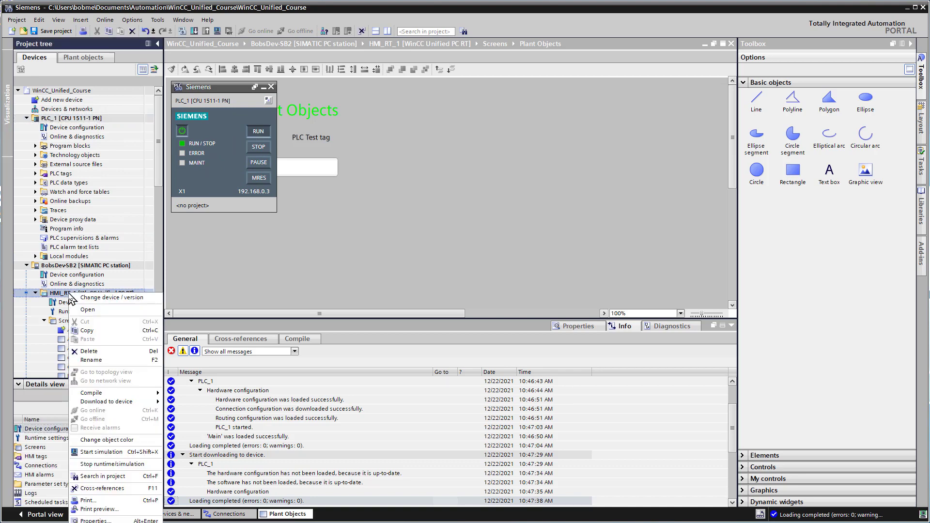
pyautogui.doubleClick(58, 311)
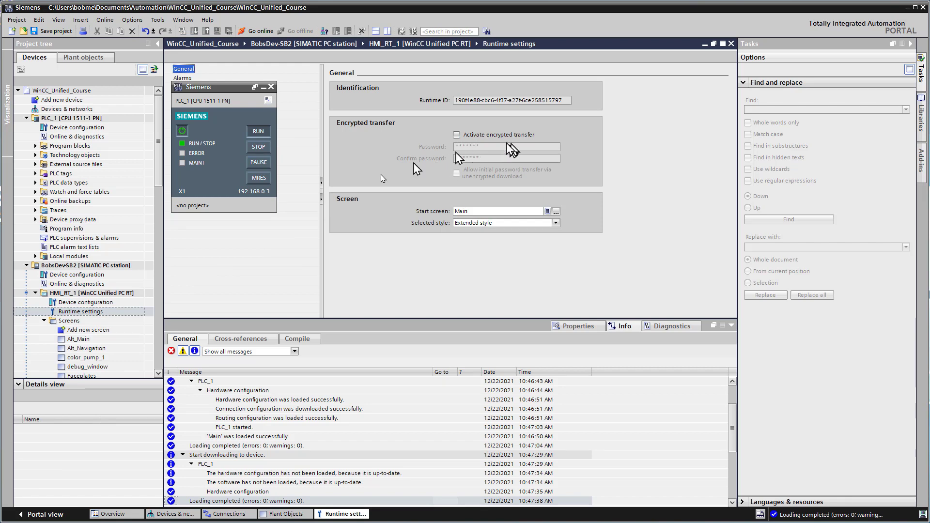
# Start the HMI_RT_1 simulation, load it with 0 errors, and open WinCC Unified in Chrome
pyautogui.click(66, 295)
pyautogui.rightClick(67, 294)
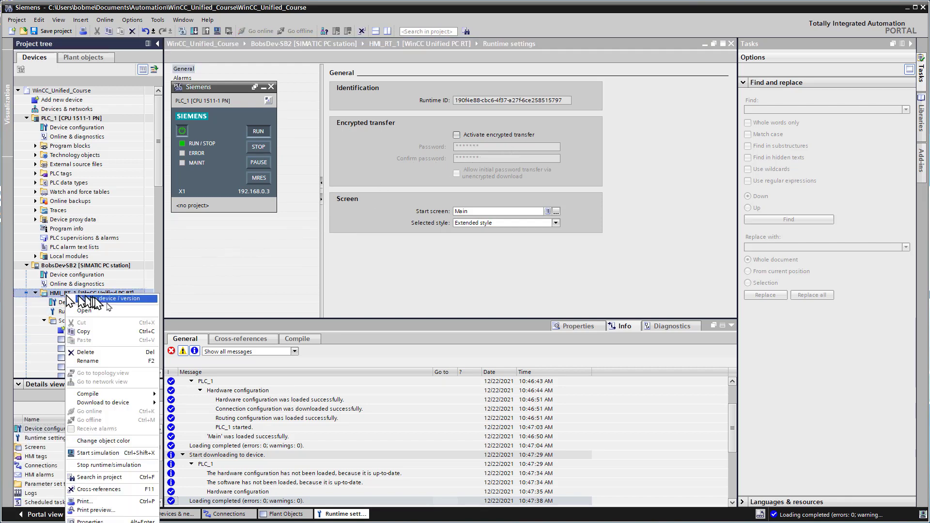
pyautogui.click(107, 455)
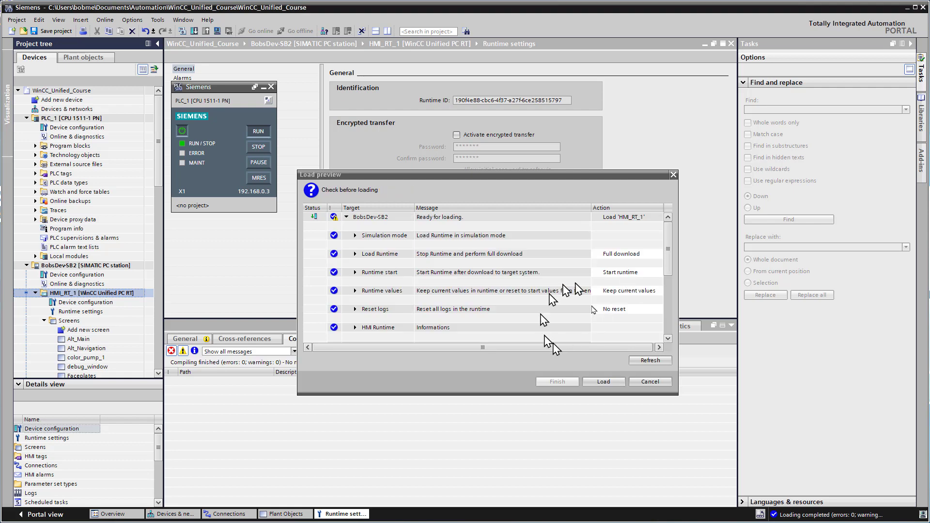
pyautogui.click(591, 382)
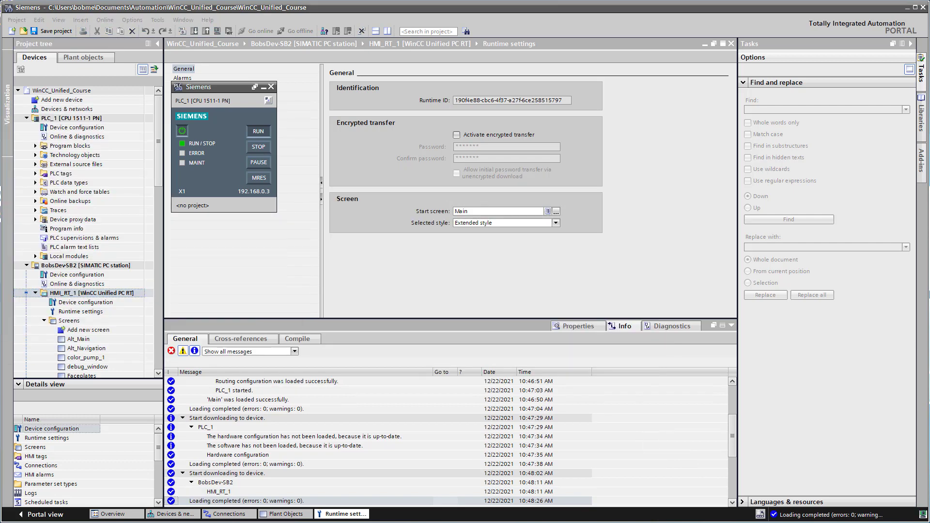
pyautogui.click(574, 329)
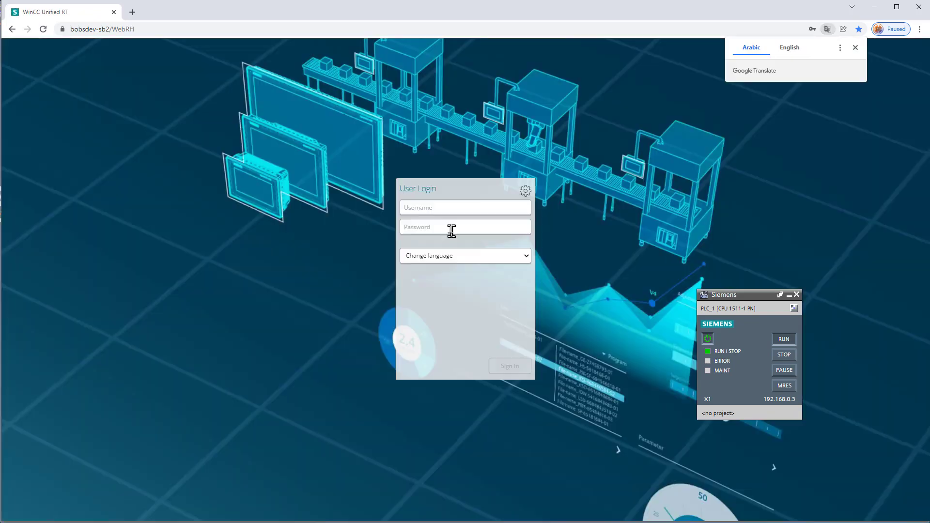
# Sign in with the saved login and open Plant Objects, where the PLC Test tag field reads 44
pyautogui.click(452, 228)
pyautogui.click(442, 248)
pyautogui.click(501, 364)
pyautogui.click(45, 196)
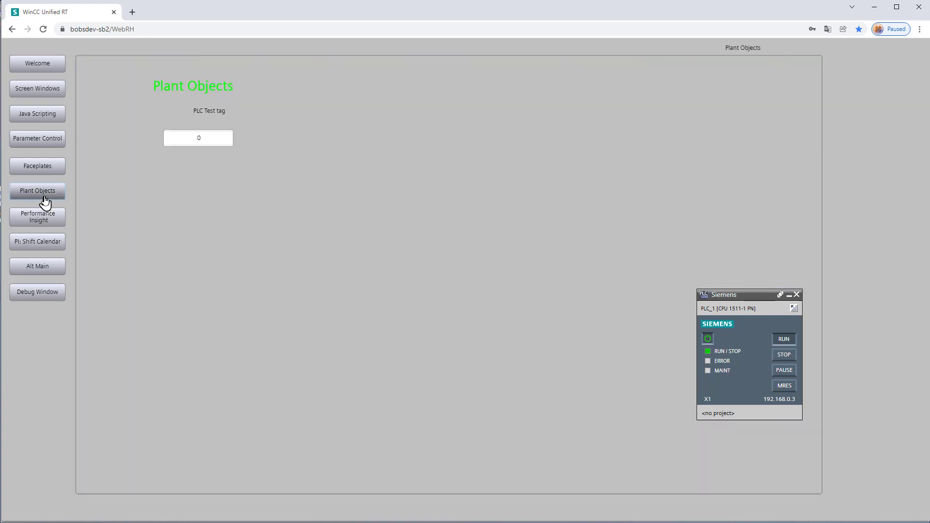
pyautogui.click(211, 139)
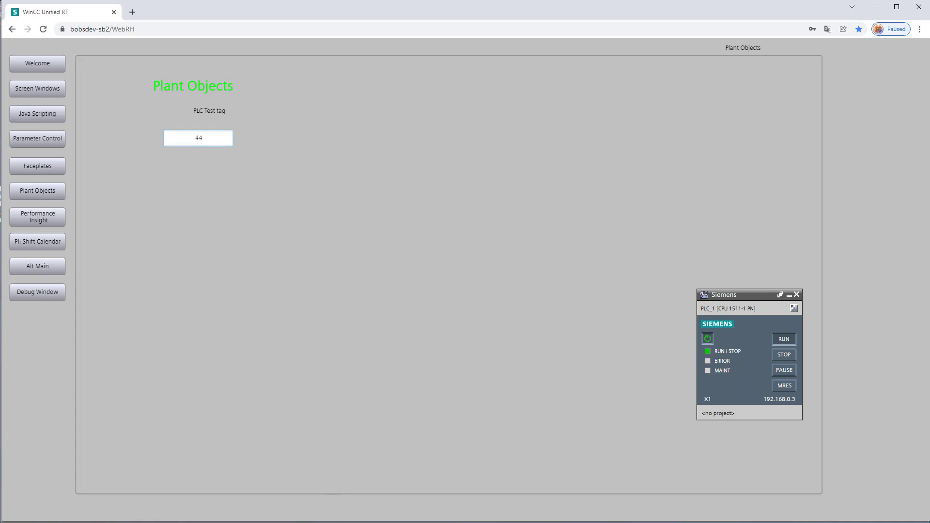
# Create Watch table_1 containing Test_Tag and go online to PLC_1
pyautogui.hotkey('alt', 'Tab')
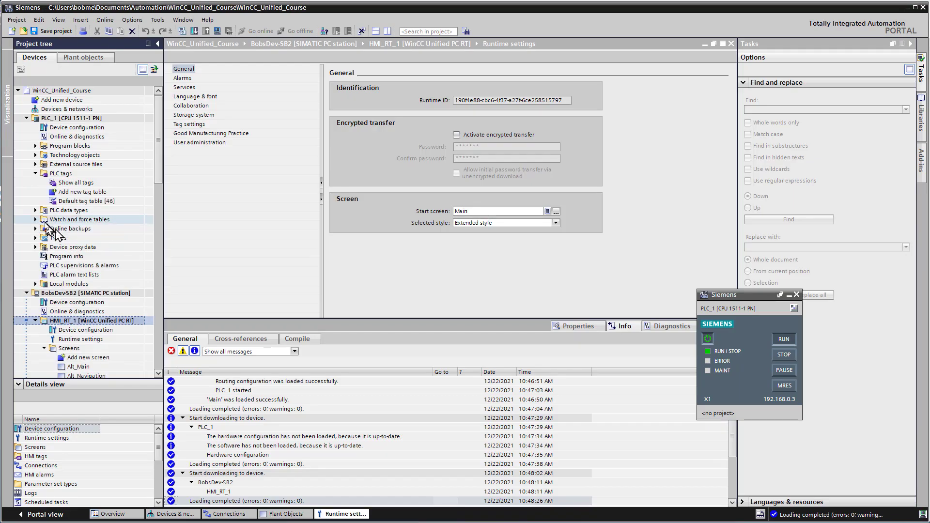
pyautogui.click(36, 220)
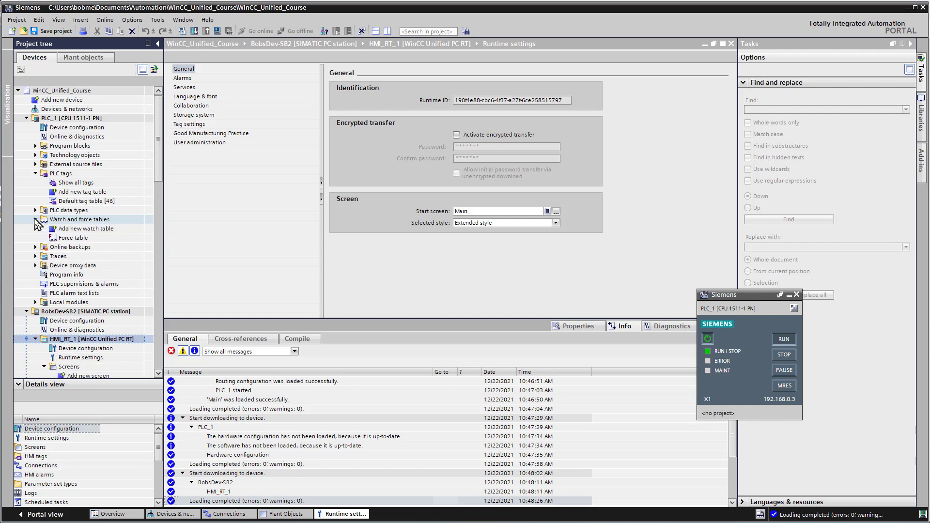
pyautogui.doubleClick(83, 229)
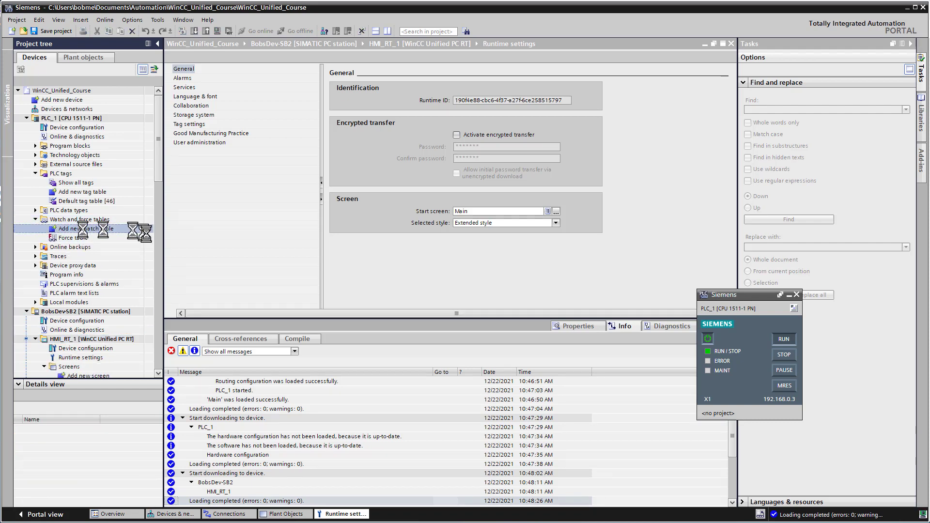
pyautogui.click(248, 92)
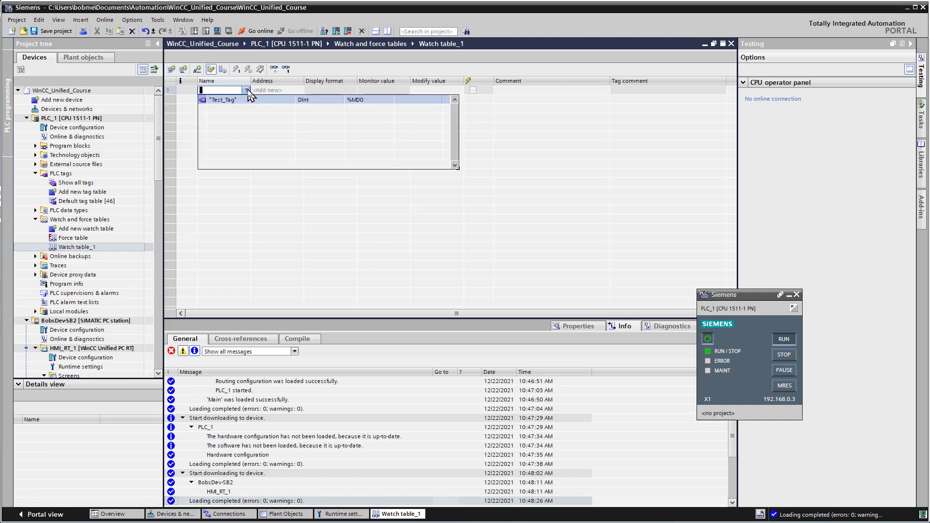
pyautogui.click(238, 99)
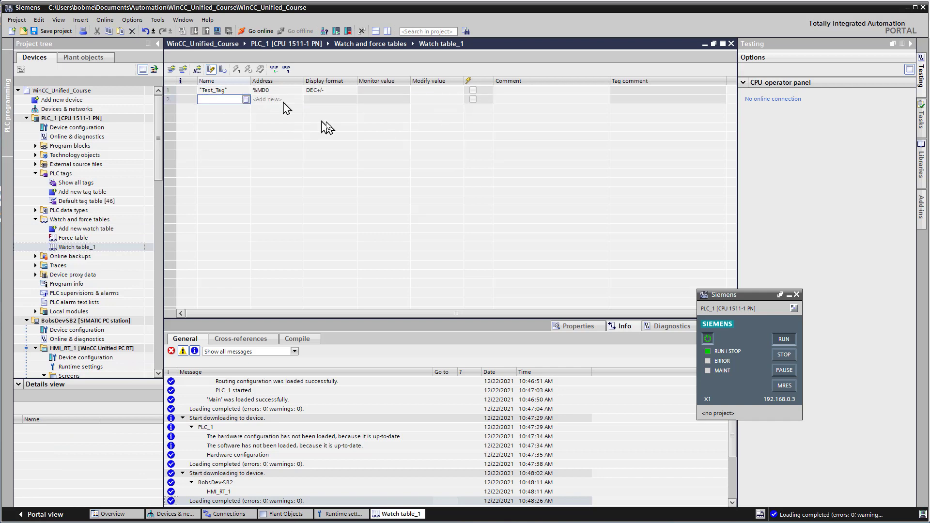
pyautogui.click(257, 30)
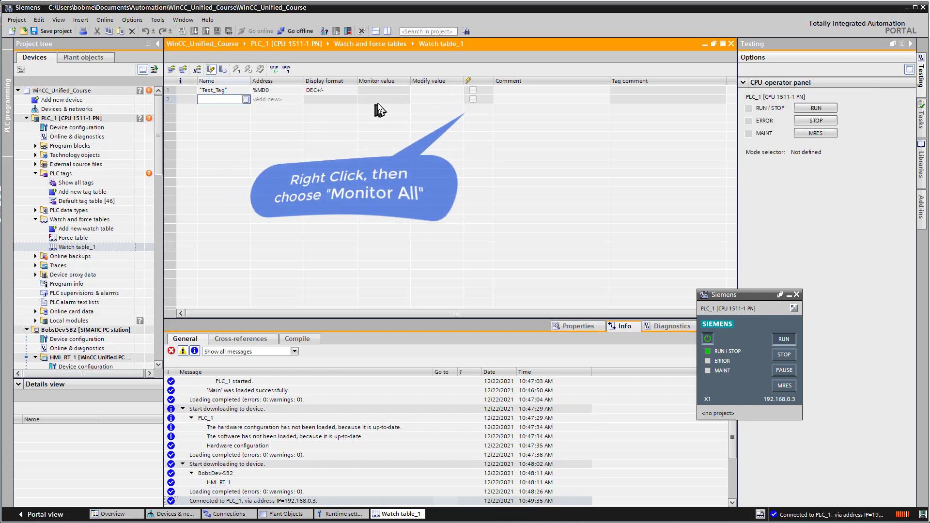
# Monitor all tags and modify Test_Tag to 23 immediately
pyautogui.rightClick(469, 90)
pyautogui.click(486, 106)
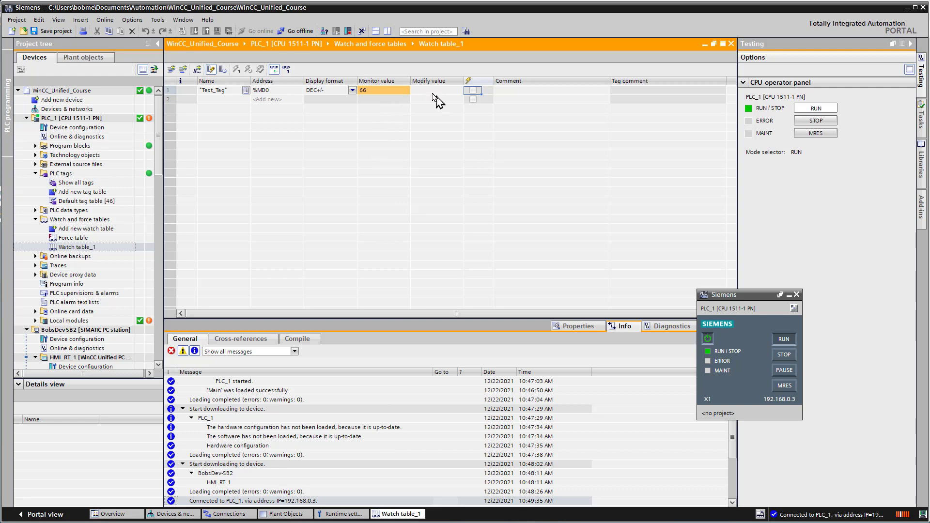
pyautogui.click(429, 91)
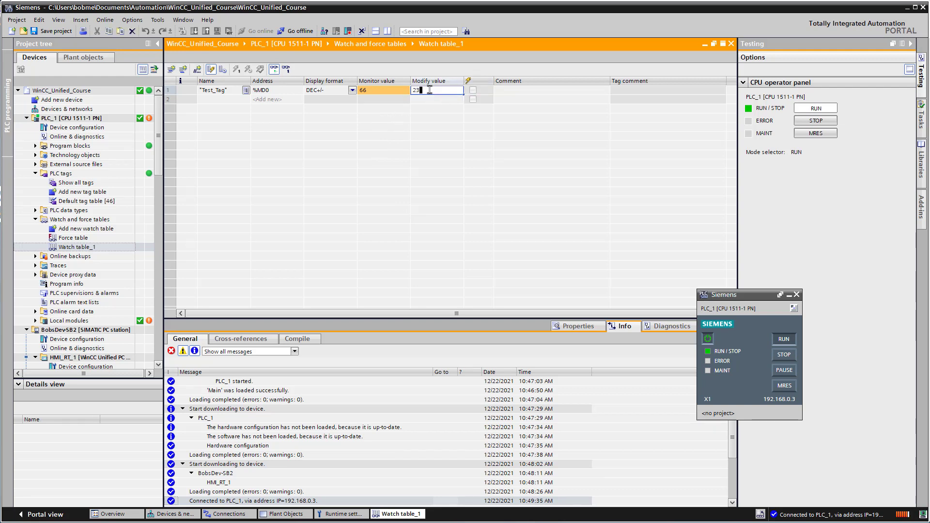
pyautogui.rightClick(461, 95)
pyautogui.moveTo(464, 97)
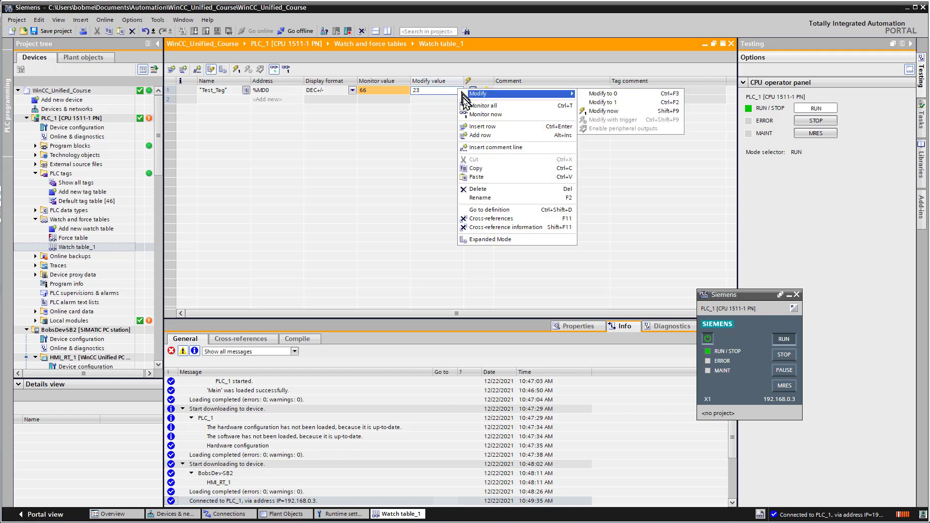
pyautogui.click(603, 111)
# Return to the browser runtime to see 23 in the PLC Test tag field
pyautogui.hotkey('alt', 'Tab')
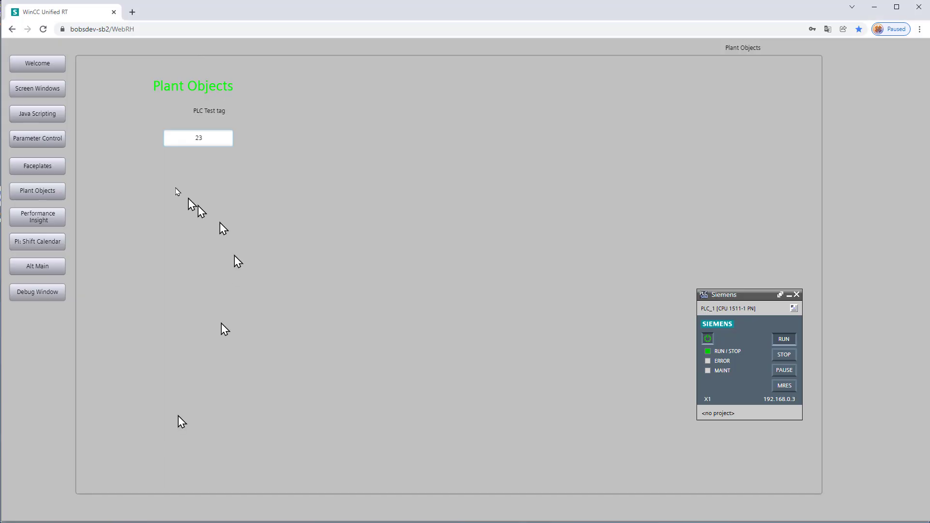